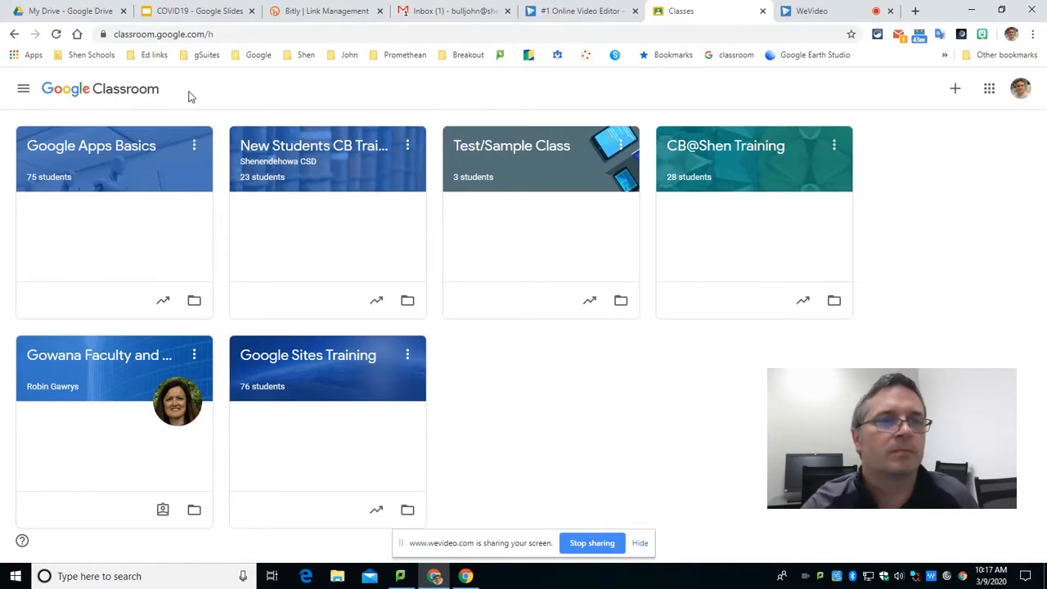
drag(114, 34, 225, 79)
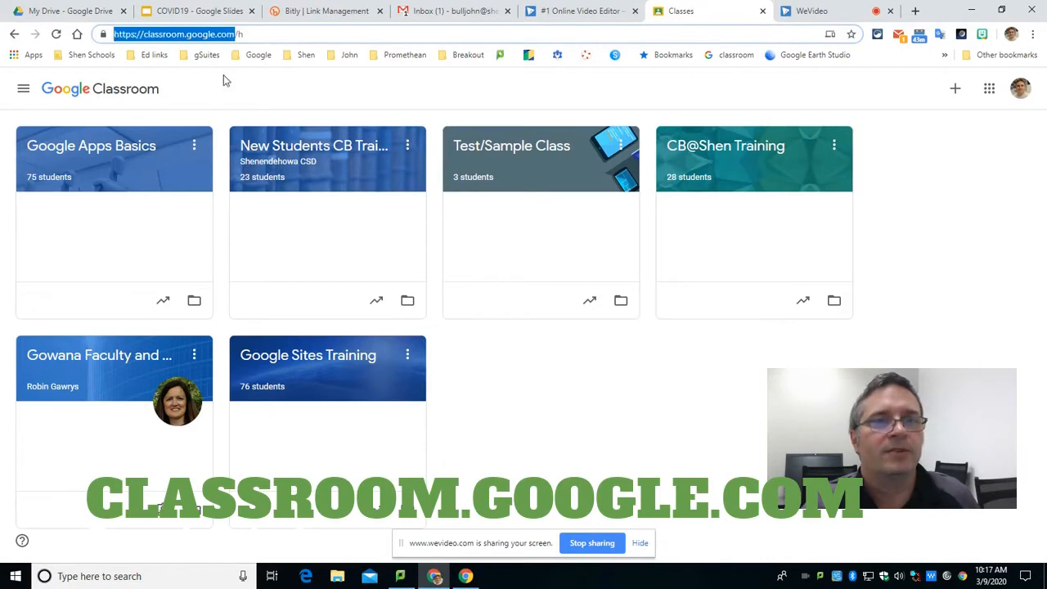
click(89, 59)
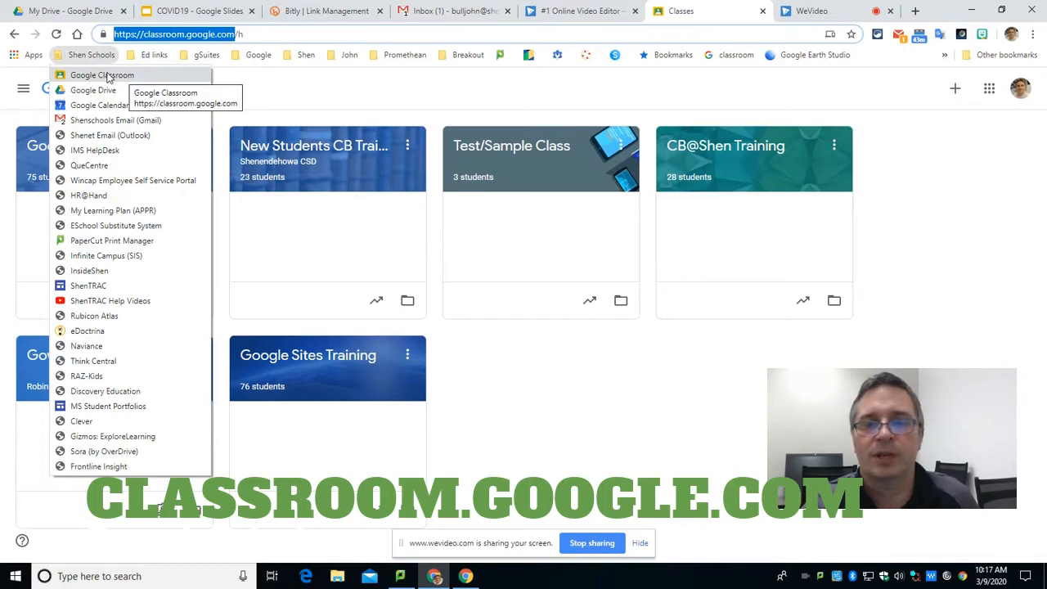
click(580, 397)
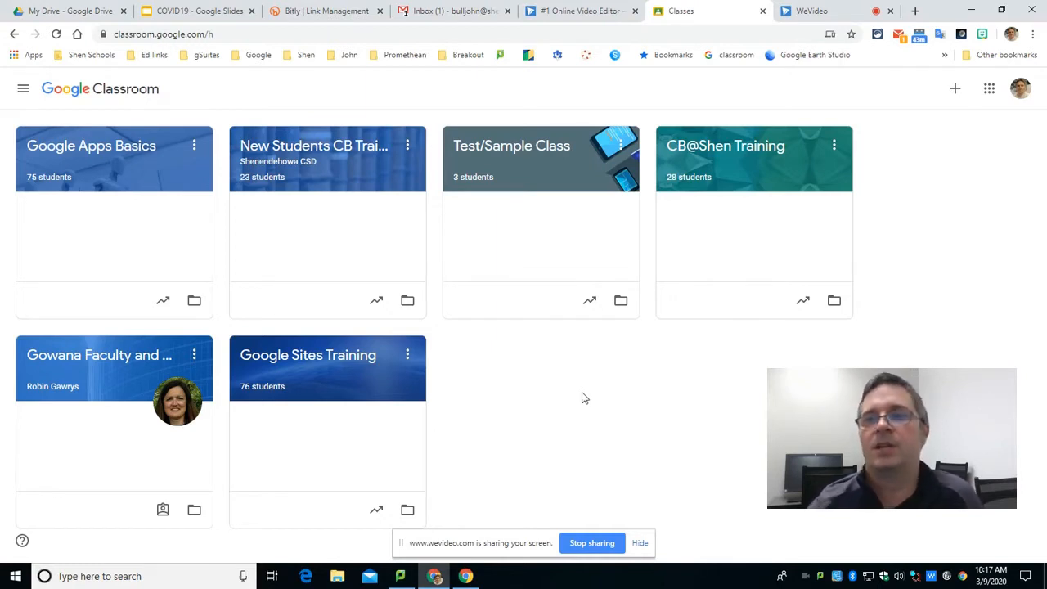
click(953, 90)
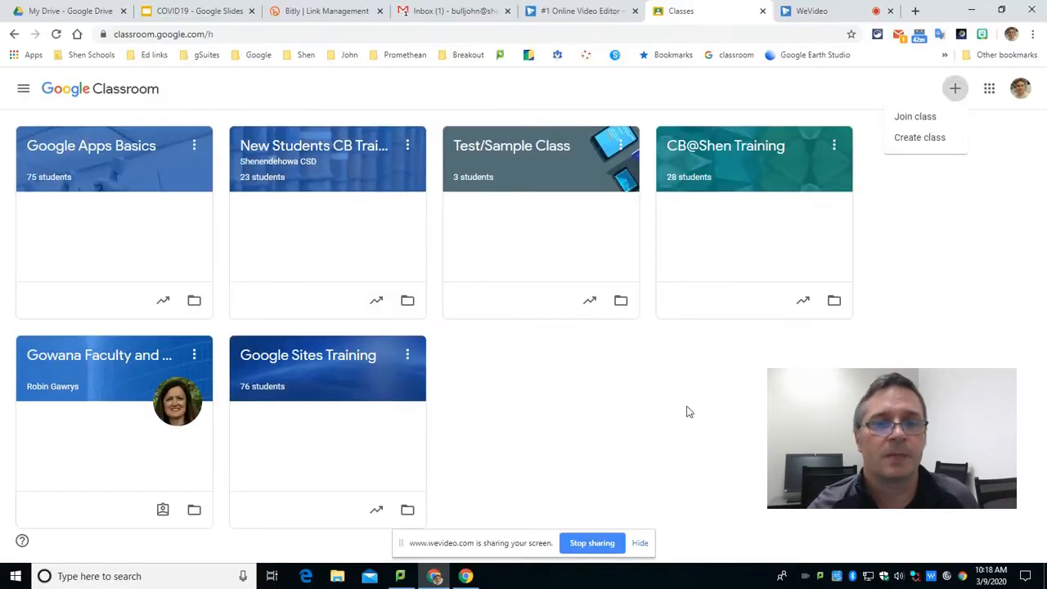
click(687, 407)
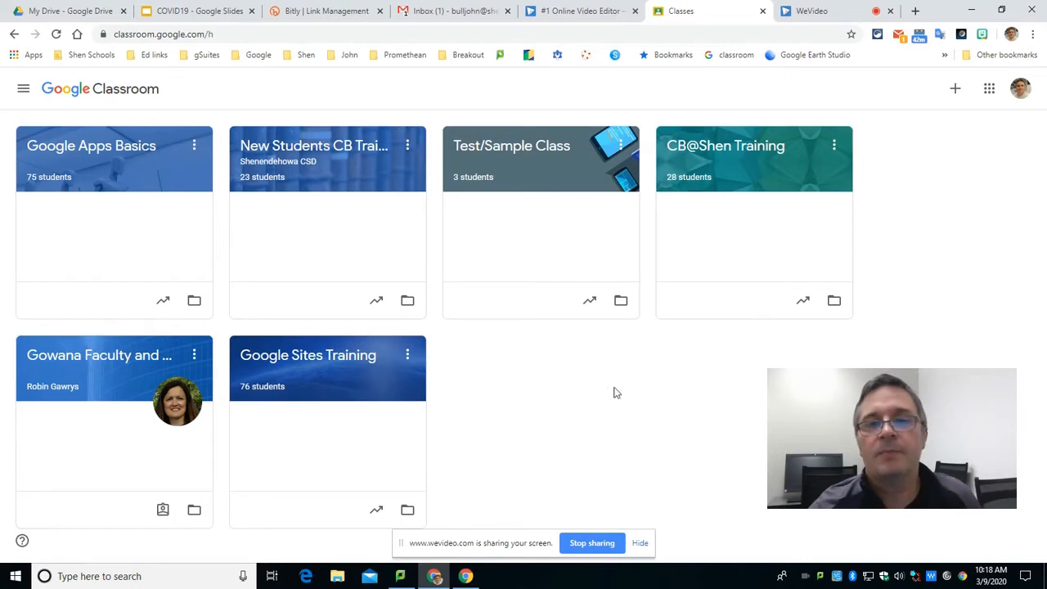
Create a new class named "19-20 Physics PD2", leaving section, subject and room empty.
click(955, 90)
click(920, 138)
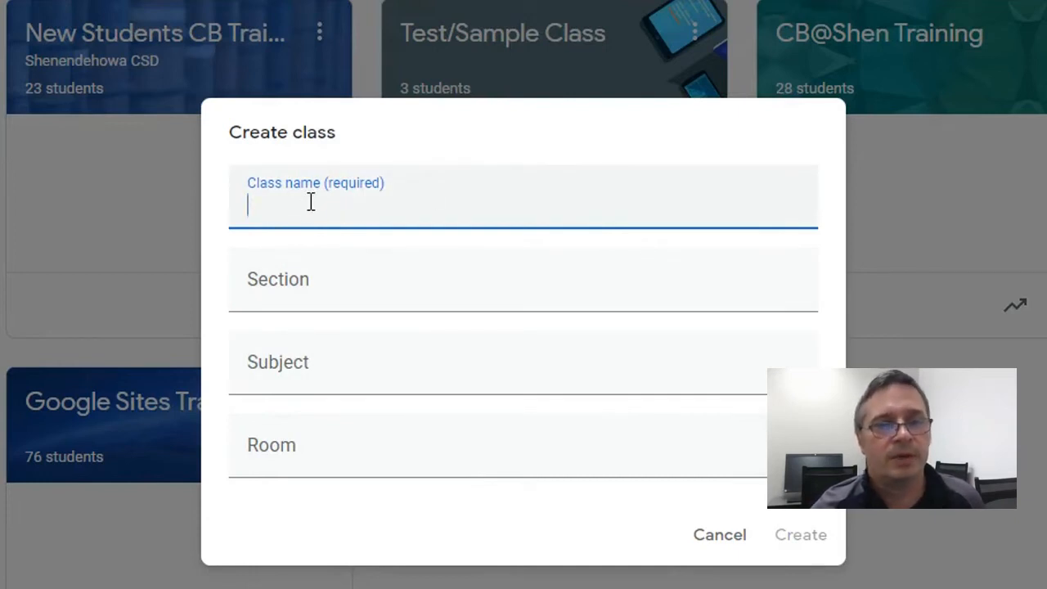
text(19-20)
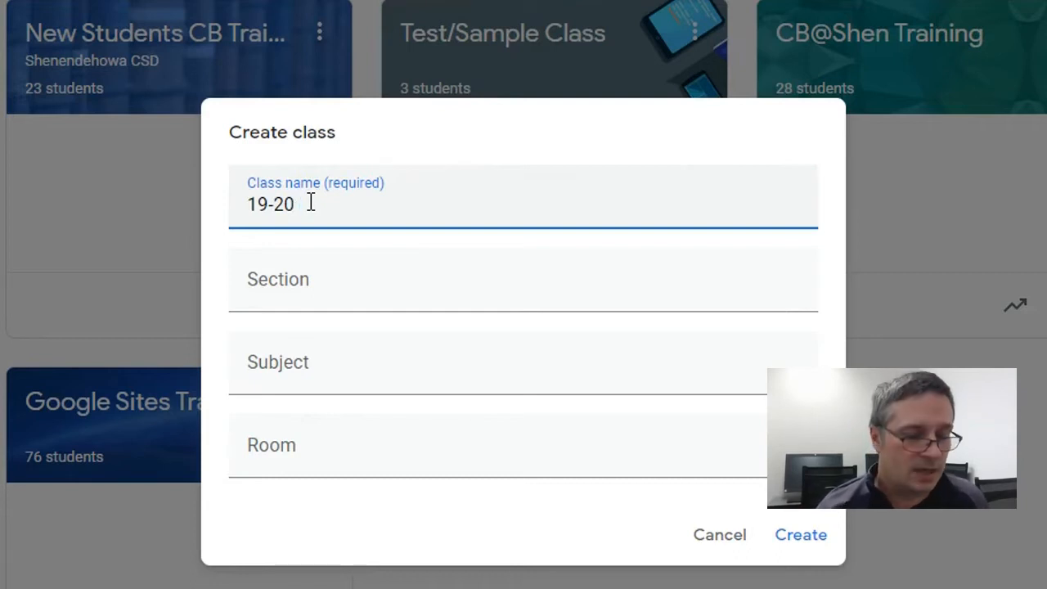
text(P)
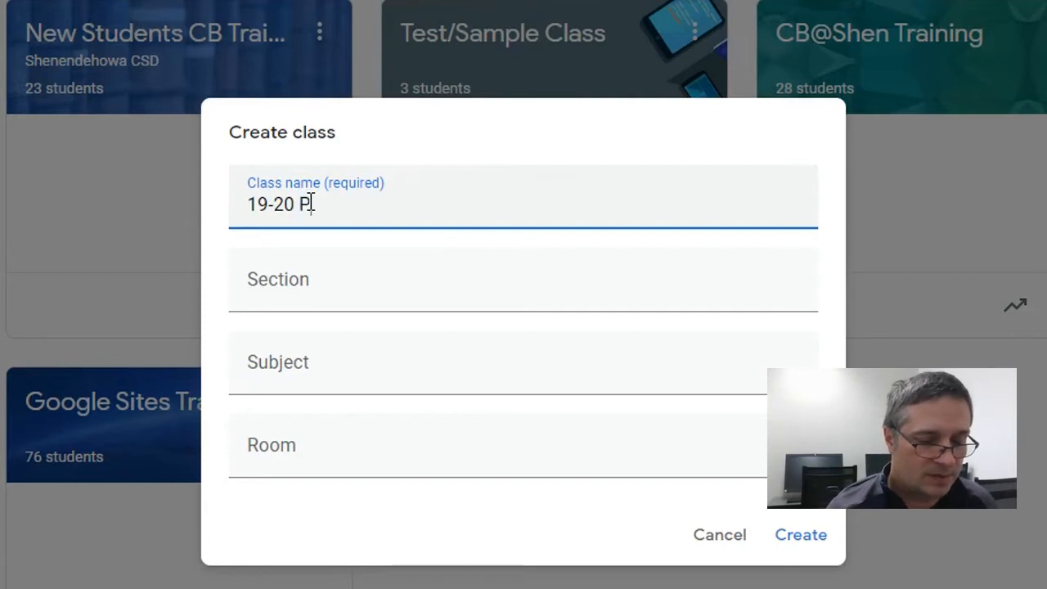
text(hysics)
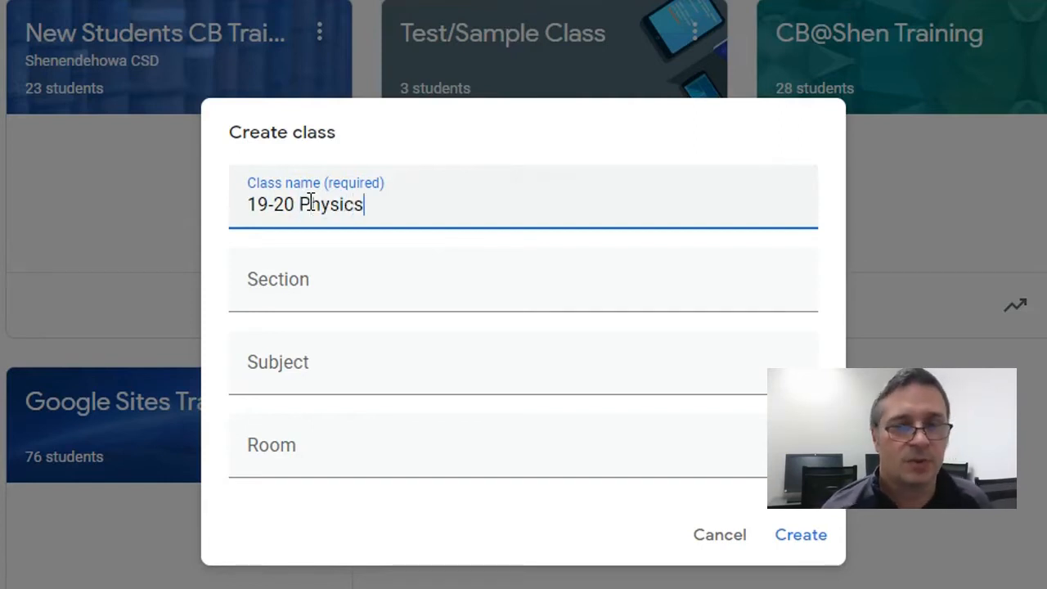
text( Pd2)
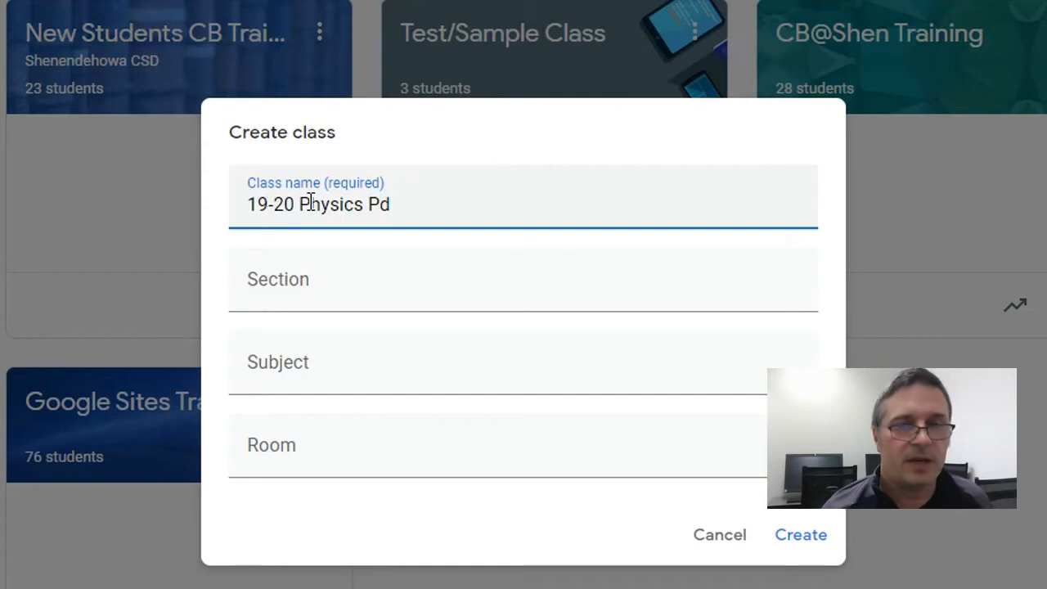
key(BackSpace)
key(BackSpace)
text(D2)
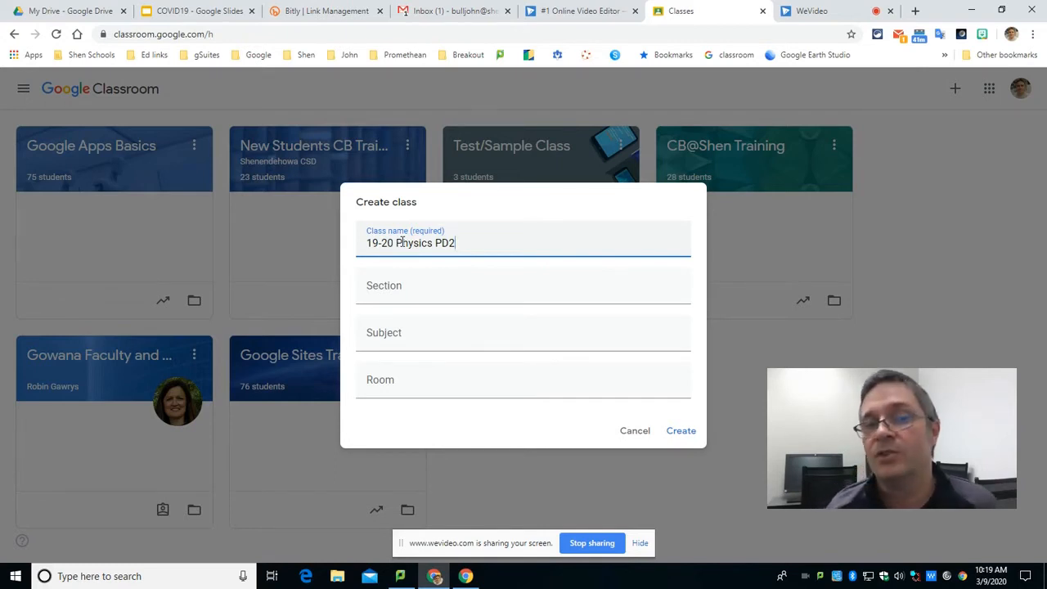
click(684, 434)
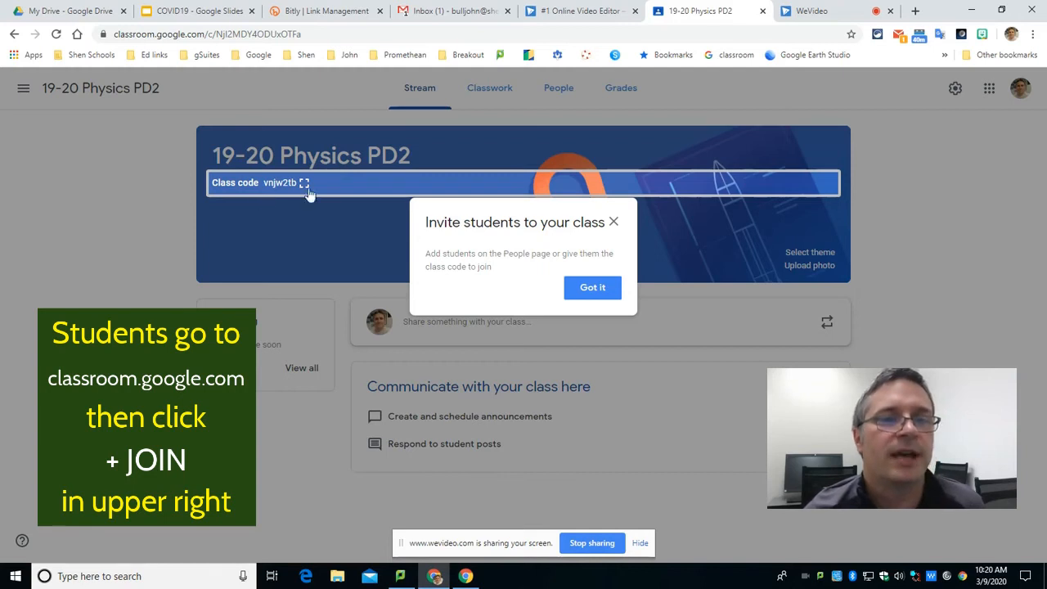
Dismiss the student invitation hint, show the class code enlarged to full screen, and close that display.
click(604, 291)
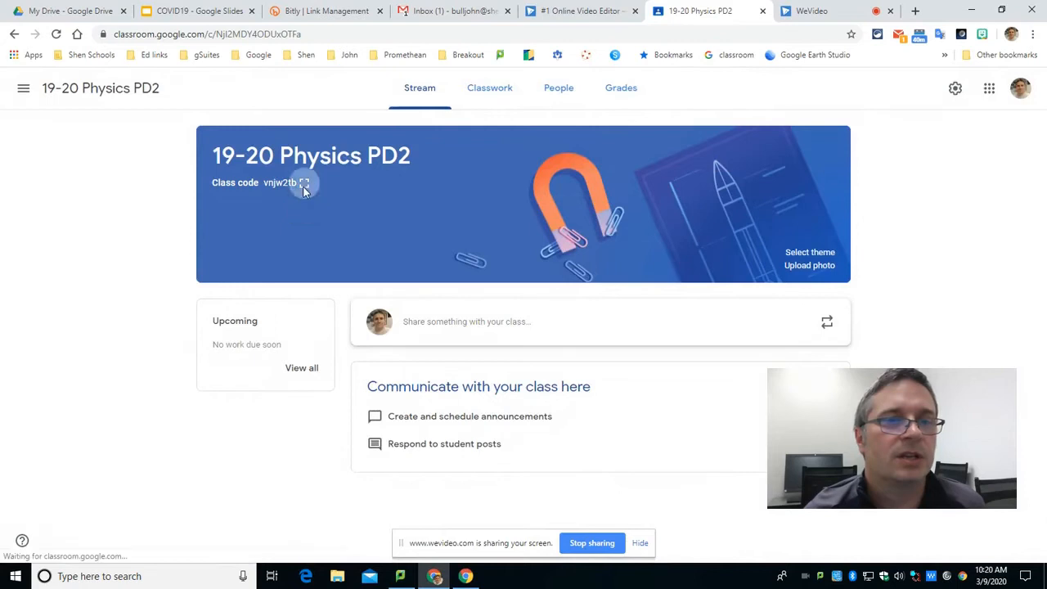
click(303, 184)
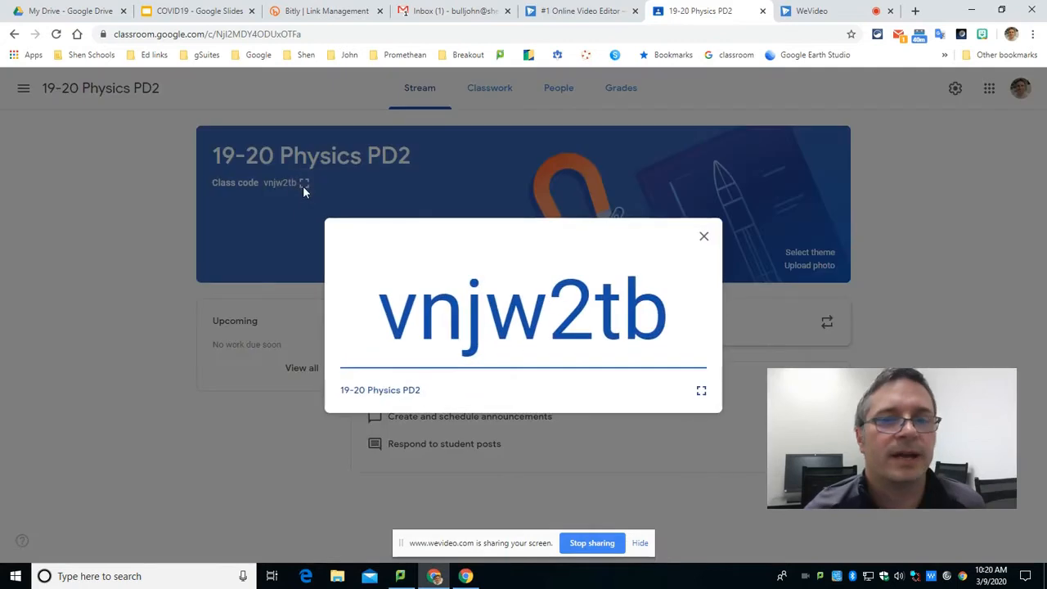
click(702, 393)
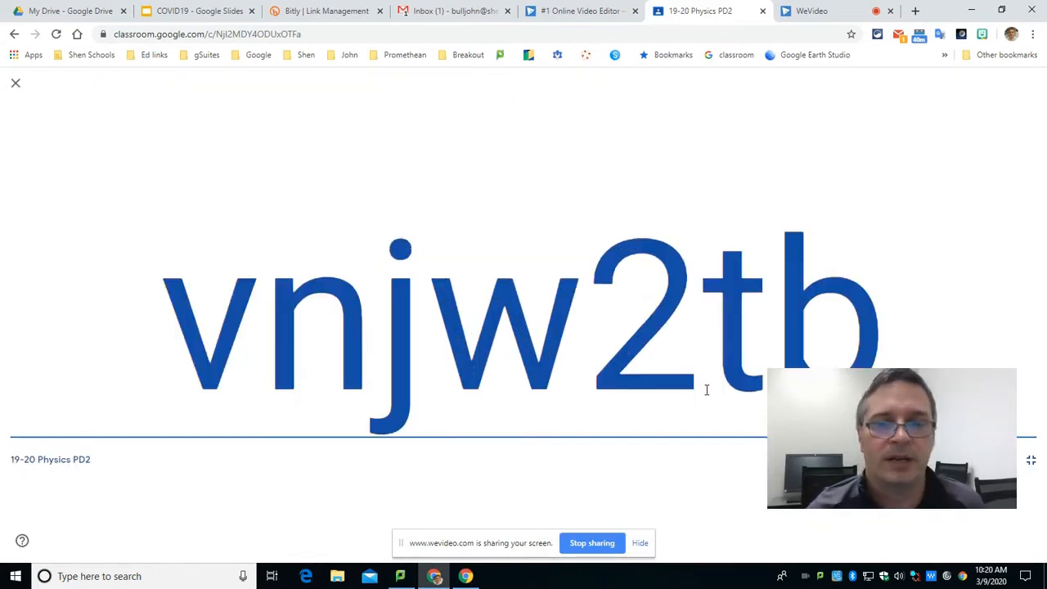
click(16, 86)
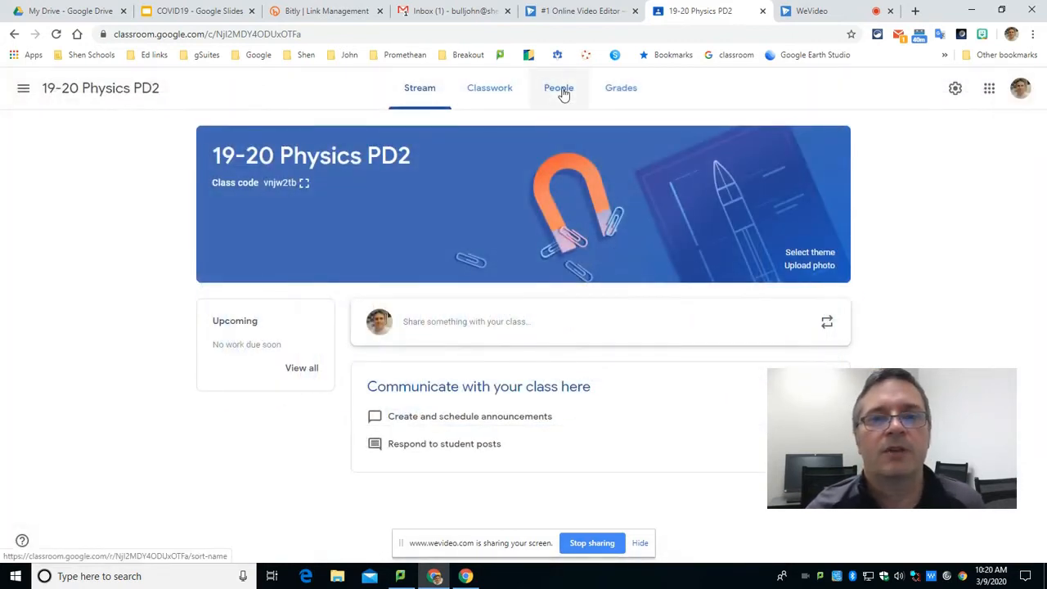
View the teachers and students on the class's People page, dismiss the pop-up notification, and return to the Stream.
click(561, 90)
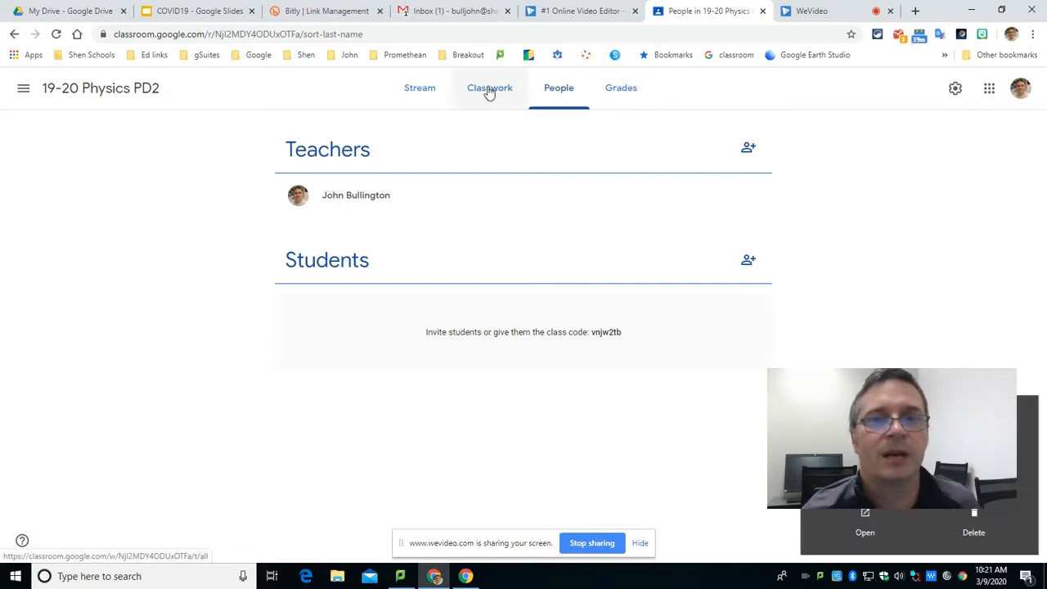
click(974, 518)
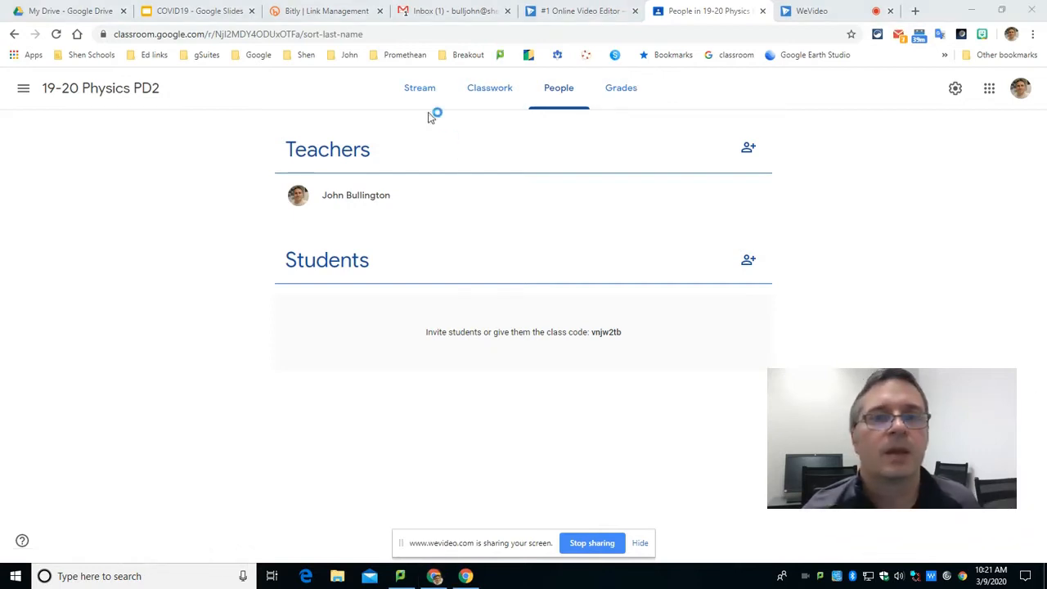
click(415, 90)
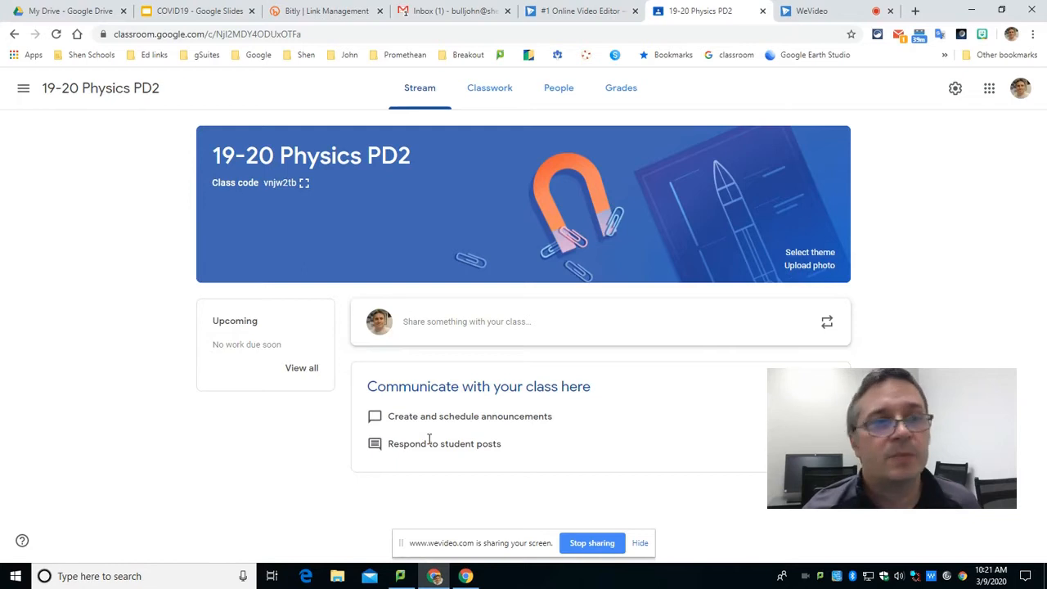
Open the class settings and review the available class code options in the General section.
click(954, 88)
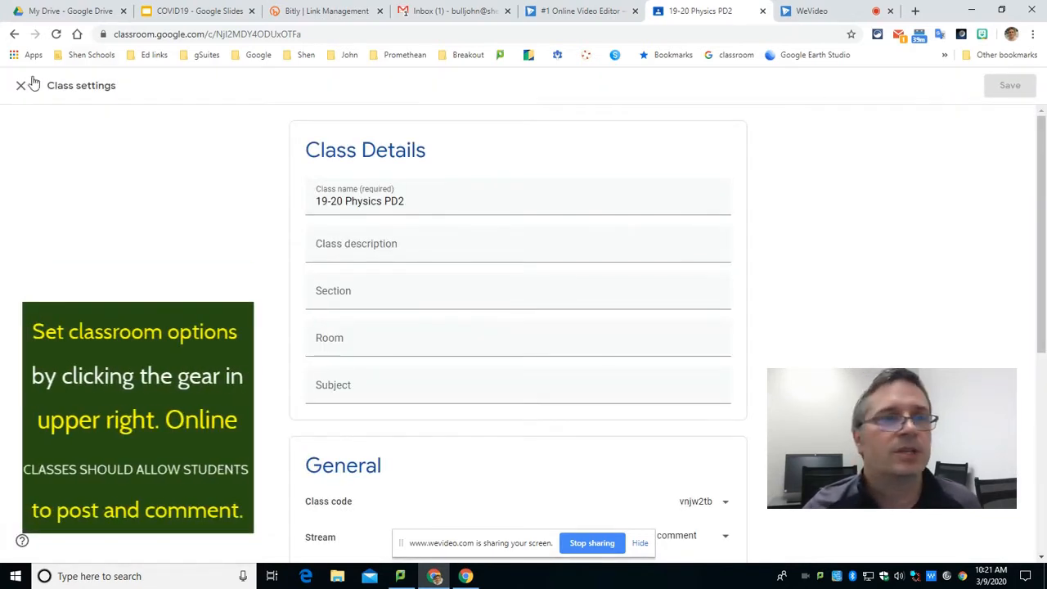
click(21, 86)
click(956, 90)
scroll(538, 265, down, 2)
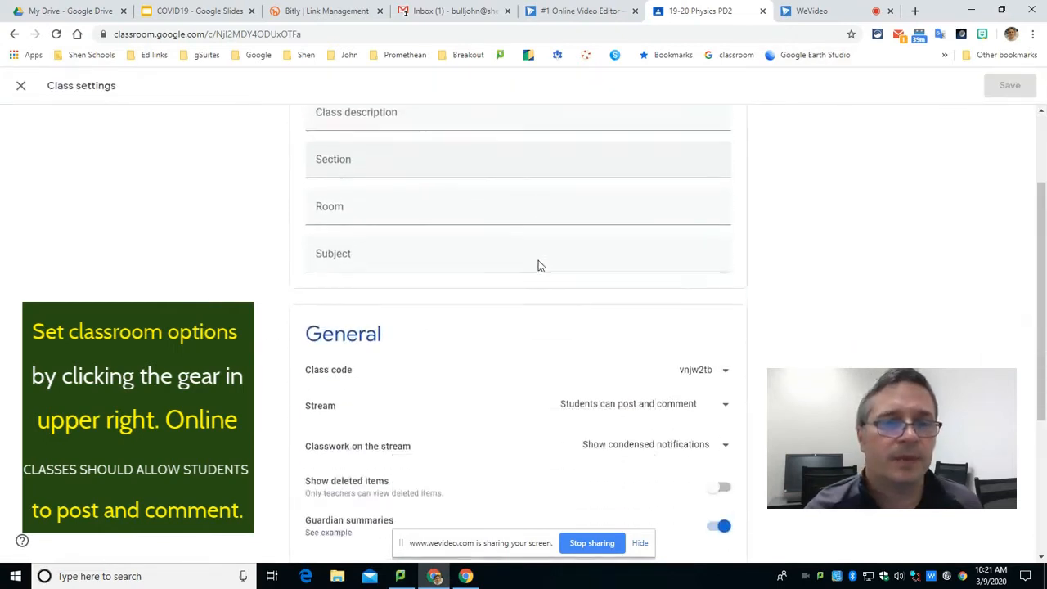
scroll(458, 229, up, 2)
scroll(374, 269, down, 2)
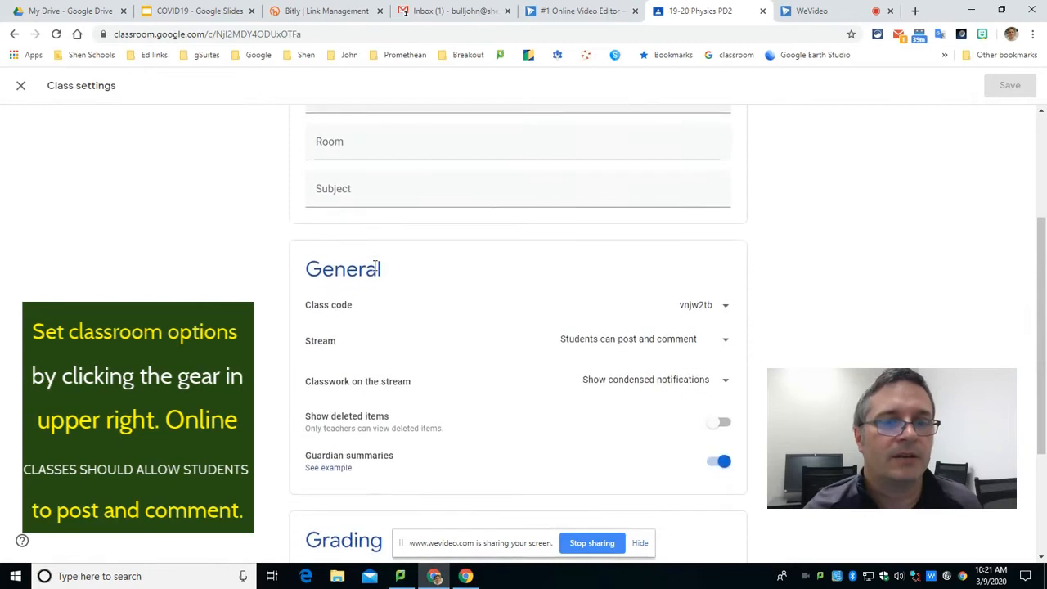
scroll(374, 270, down, 2)
click(724, 174)
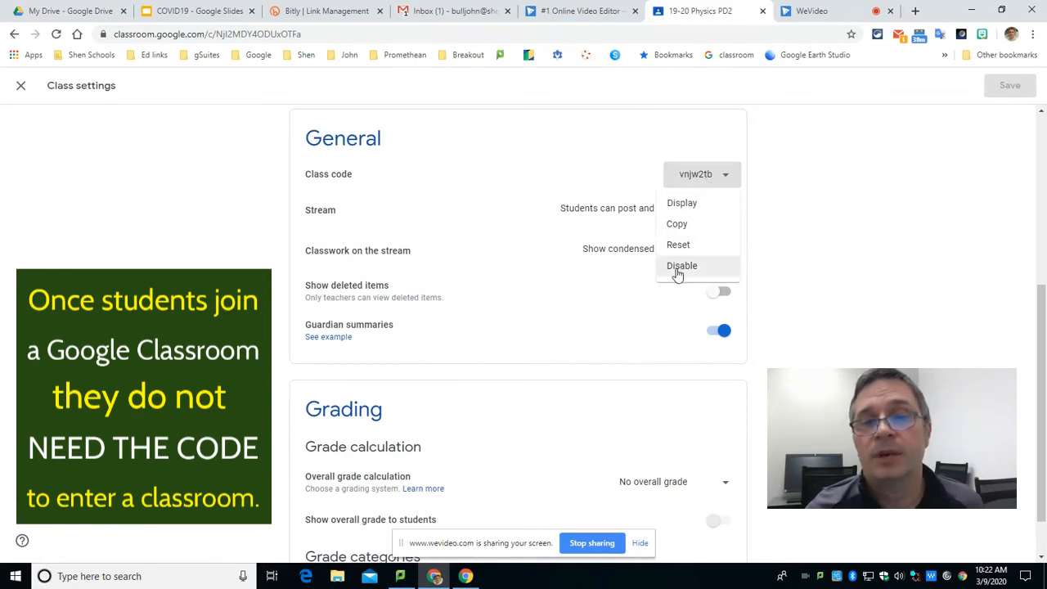
click(782, 177)
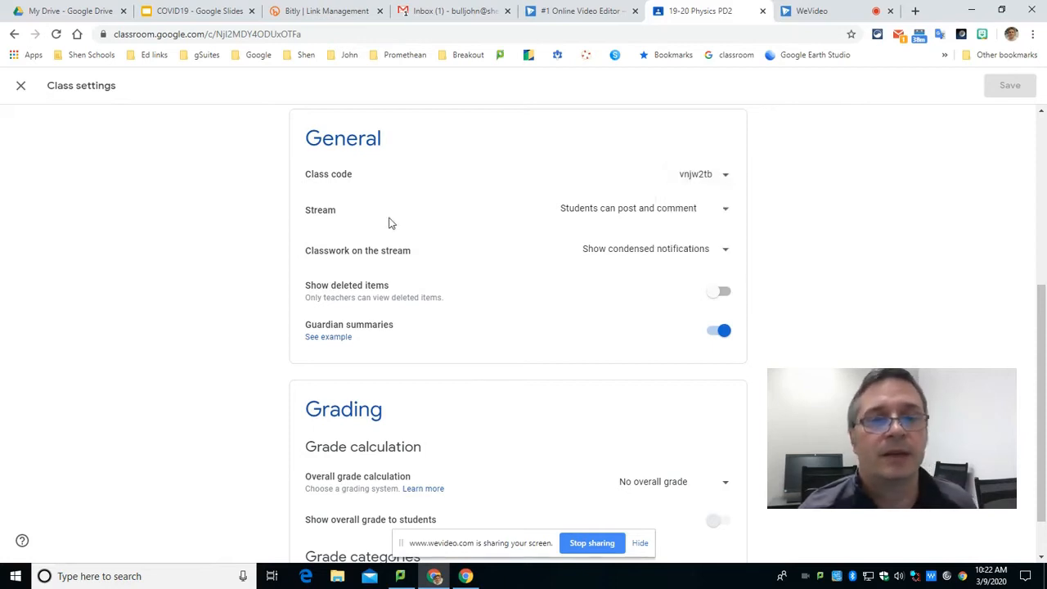
Review the stream's student posting and commenting options and the guardian summaries setting.
click(622, 216)
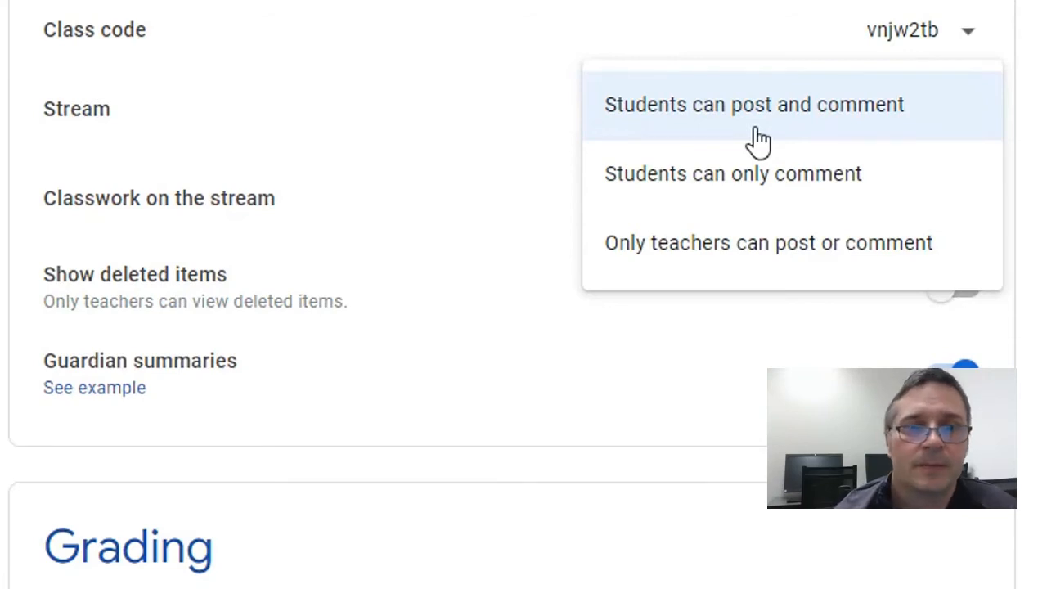
click(264, 261)
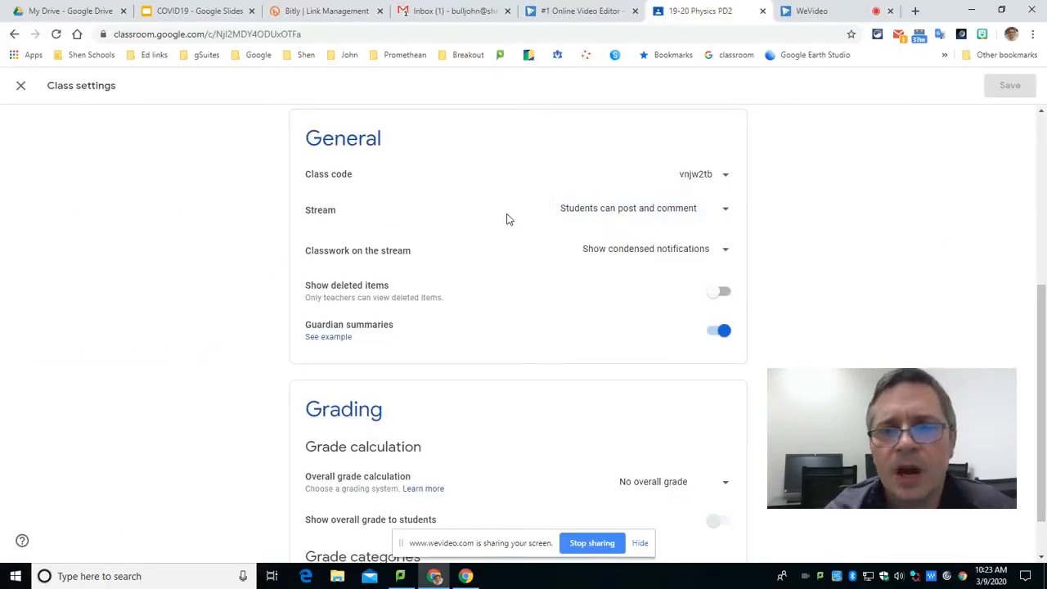
scroll(505, 237, down, 1)
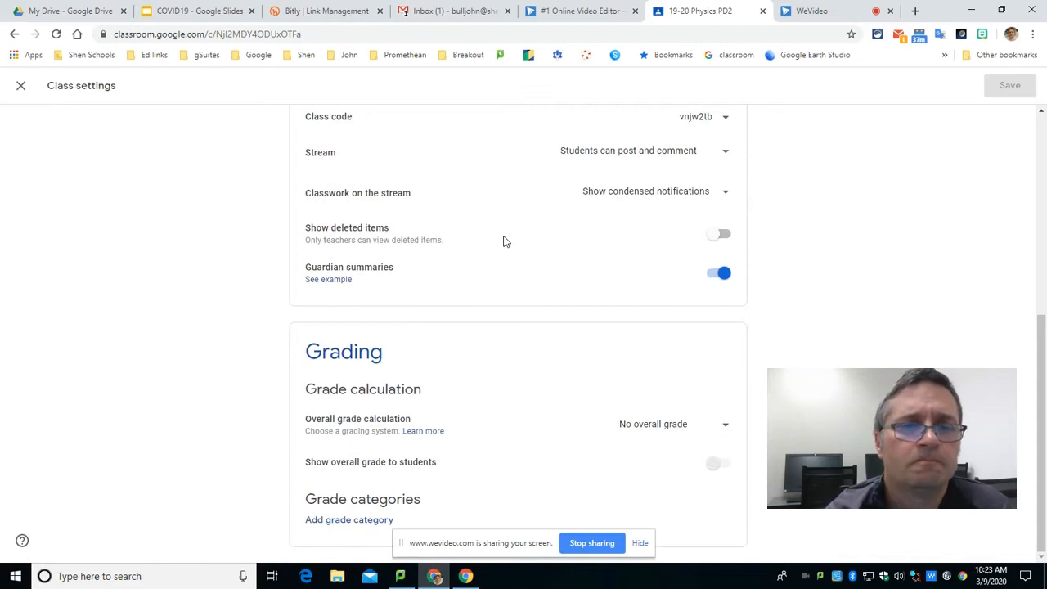
click(326, 292)
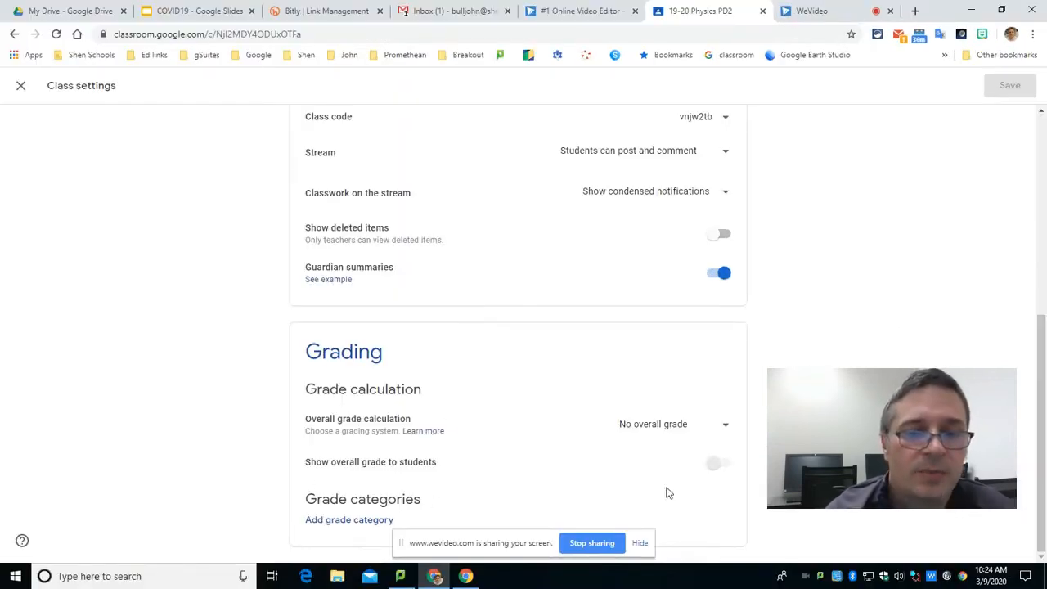
Review the overall grade calculation options and close the class settings without making changes.
click(678, 427)
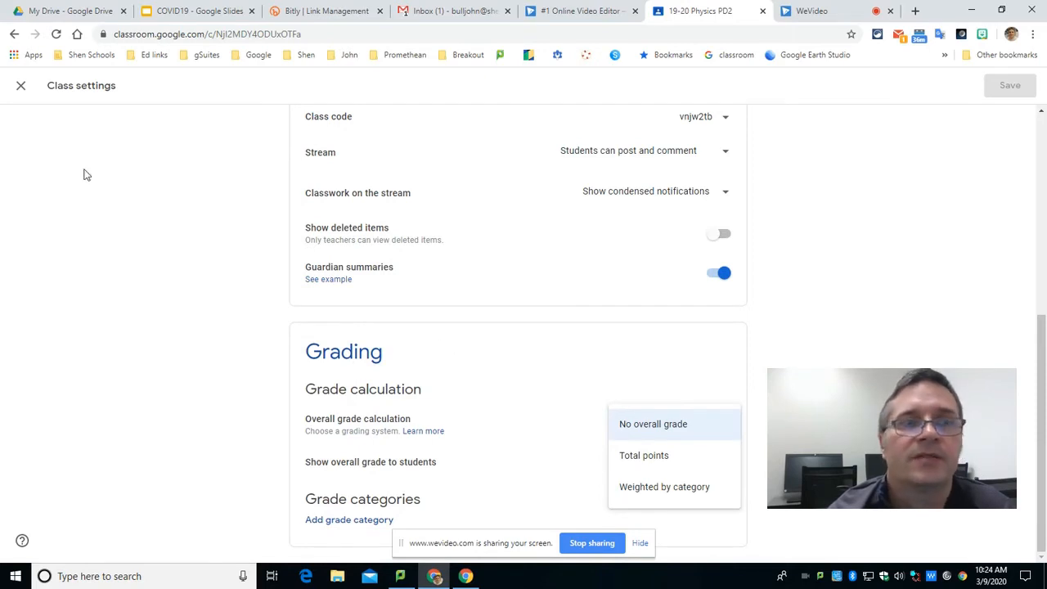
scroll(241, 321, up, 3)
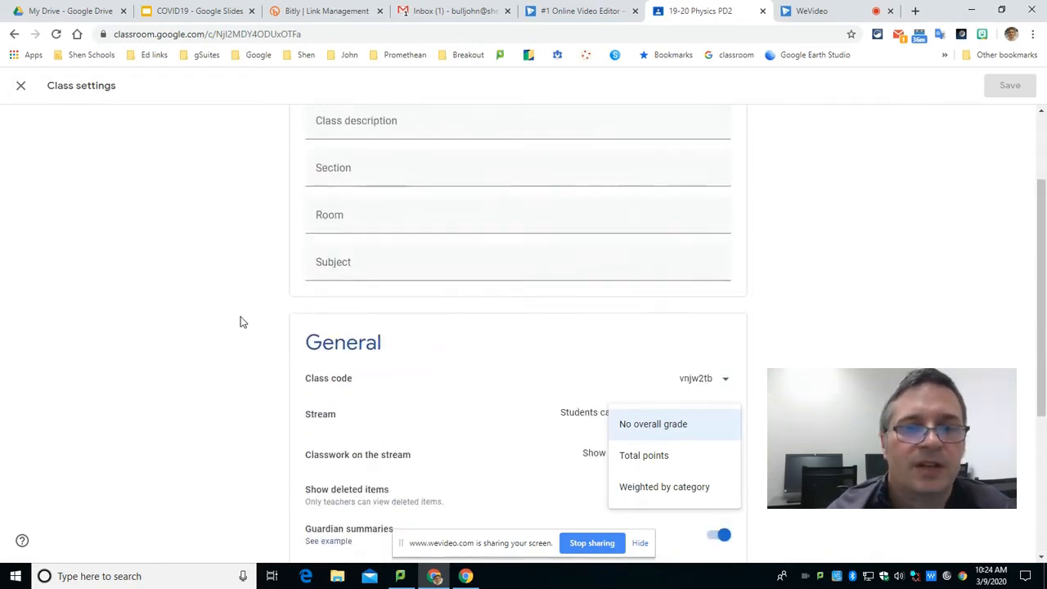
scroll(240, 321, down, 2)
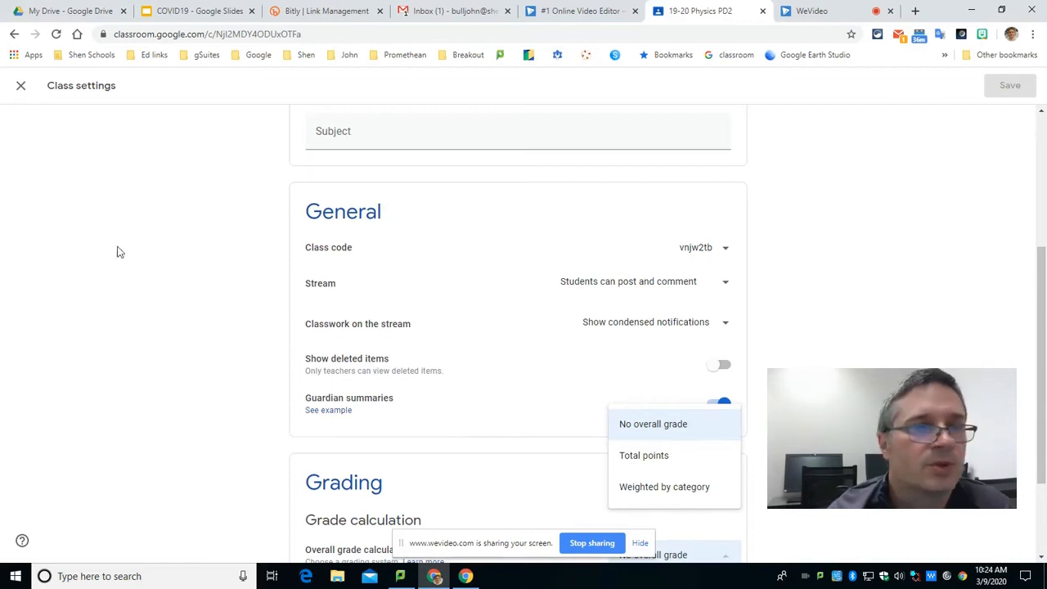
click(22, 90)
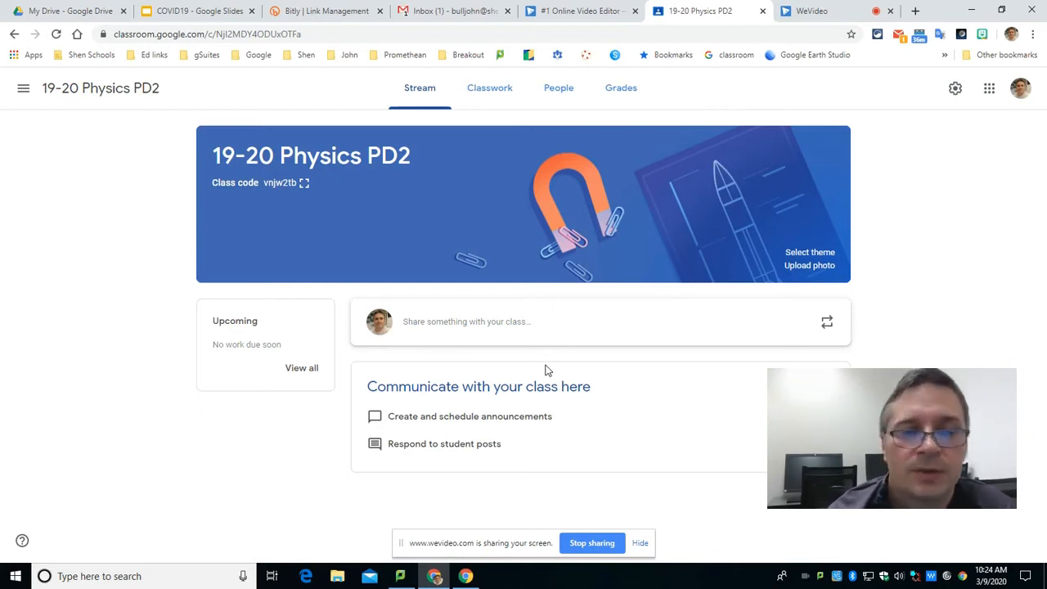
Change the class theme to the pink Math & Science image with the graph tablet and calculator.
click(809, 253)
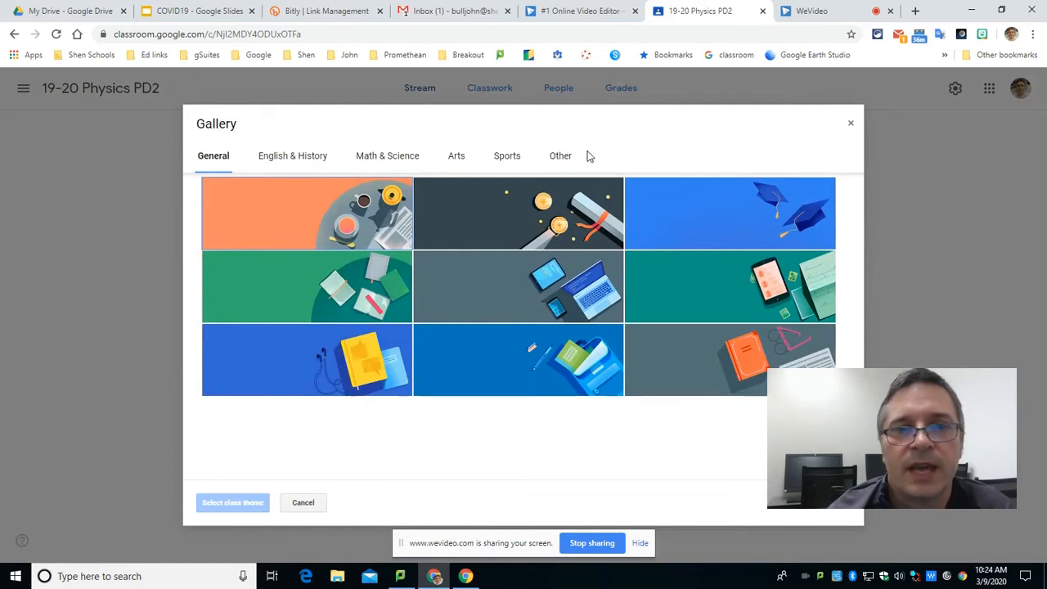
click(409, 155)
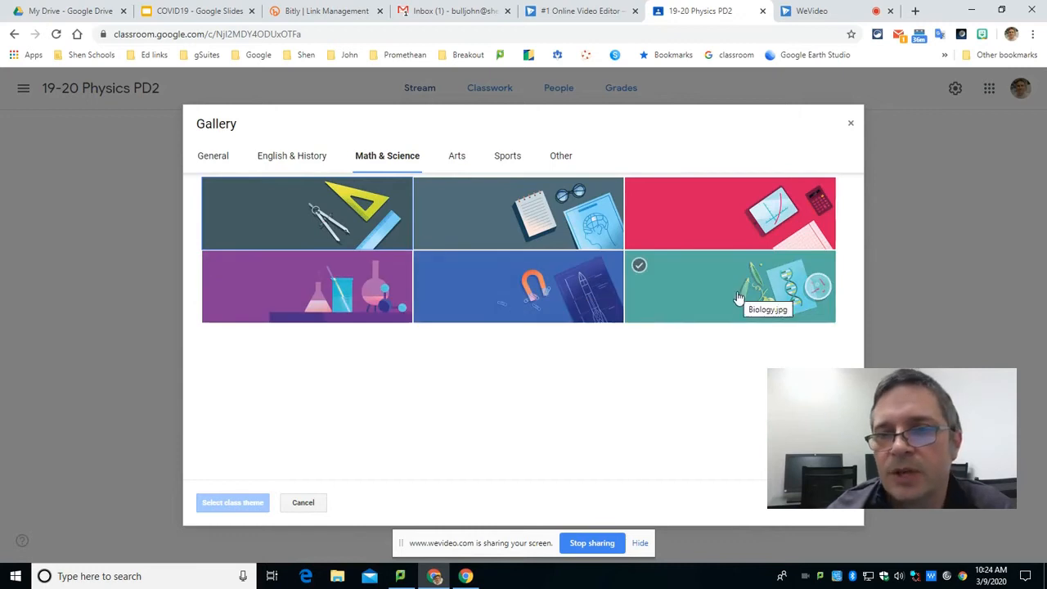
click(712, 225)
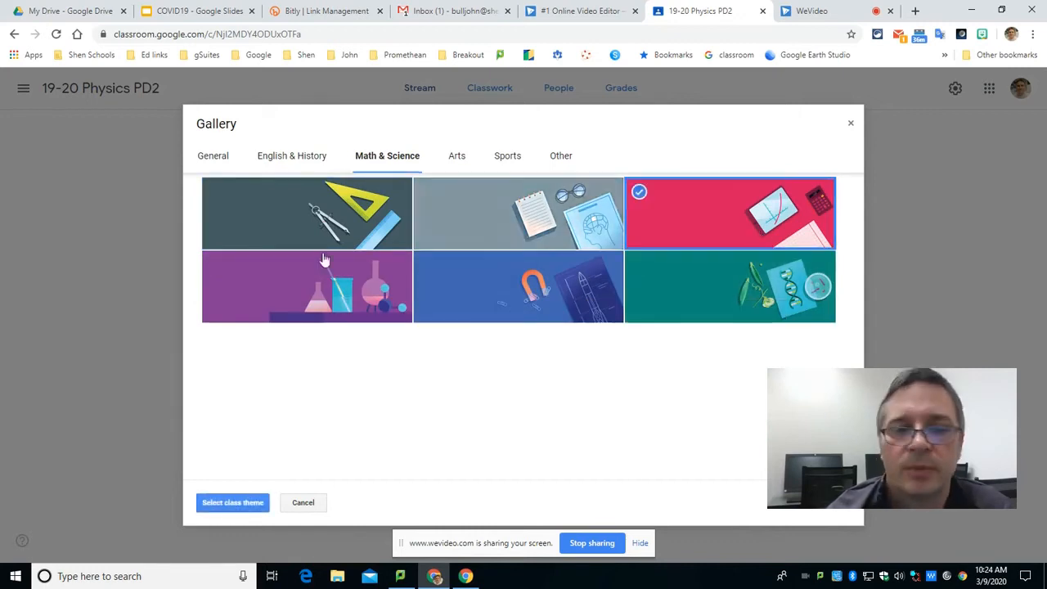
click(230, 502)
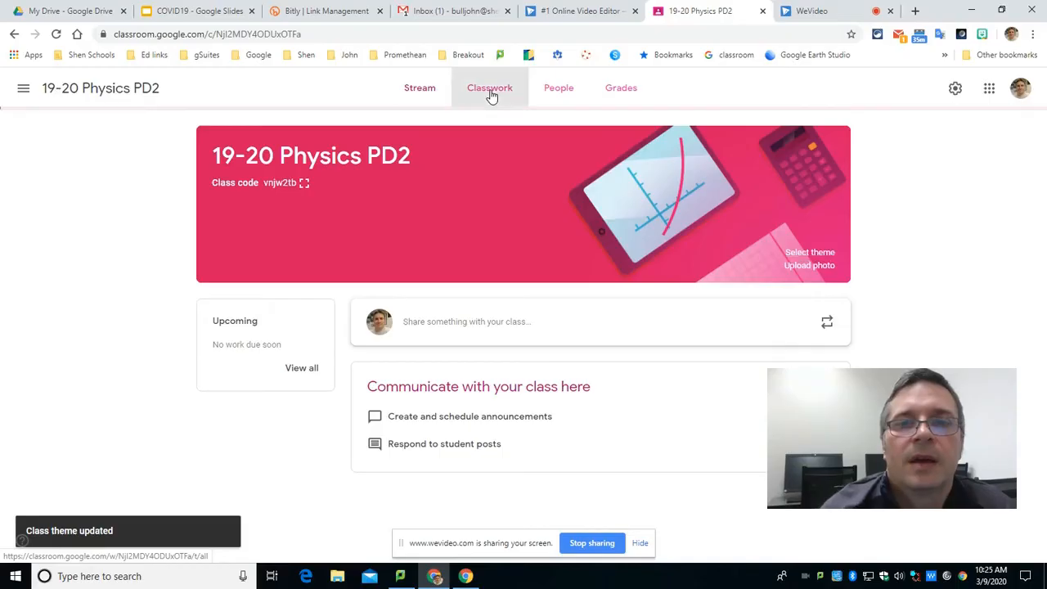
Go to the class's Classwork page, review the types of work that can be created, and close the list.
click(491, 92)
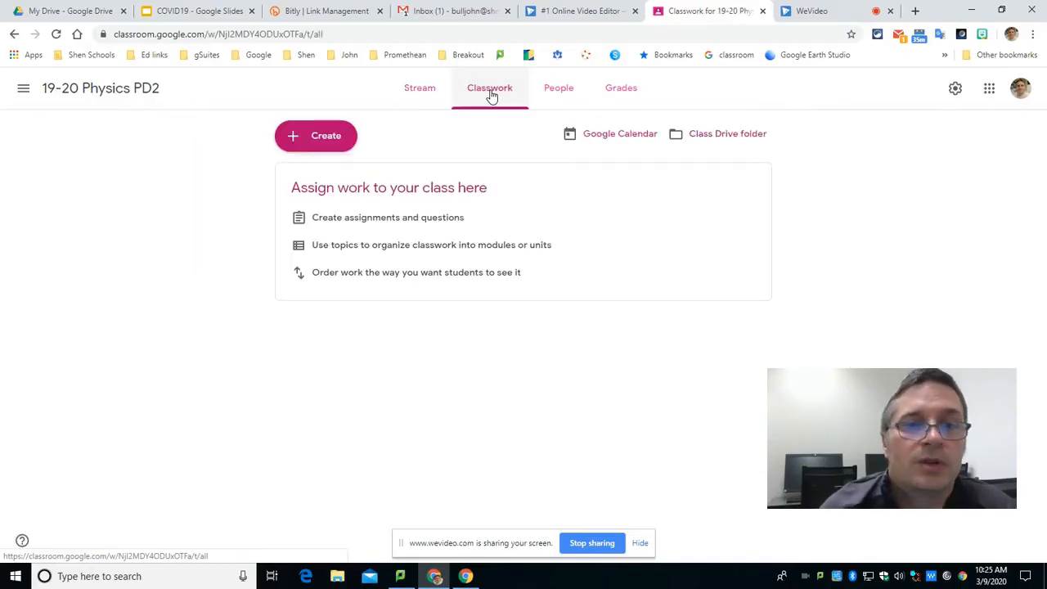
click(327, 142)
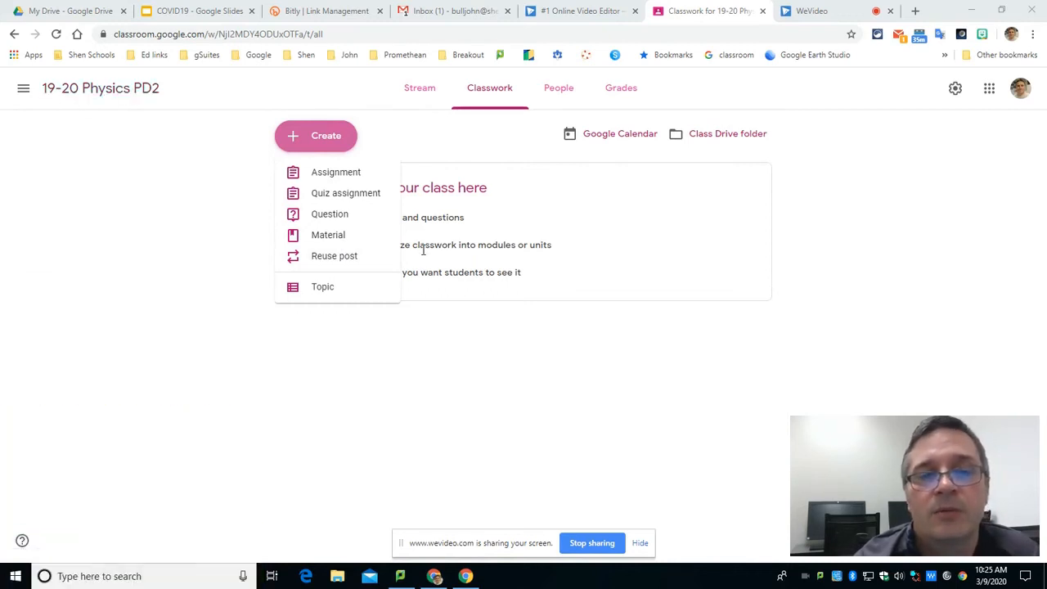
click(487, 381)
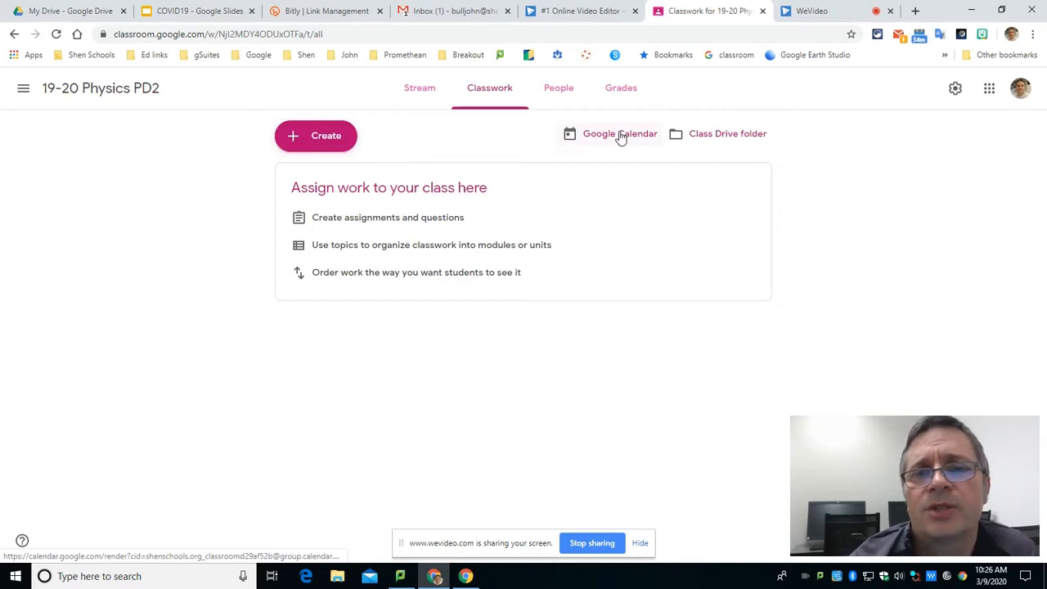
Create a new assignment titled "Sample Remote Class Assignment", correcting the capitalisation of the first word.
click(303, 135)
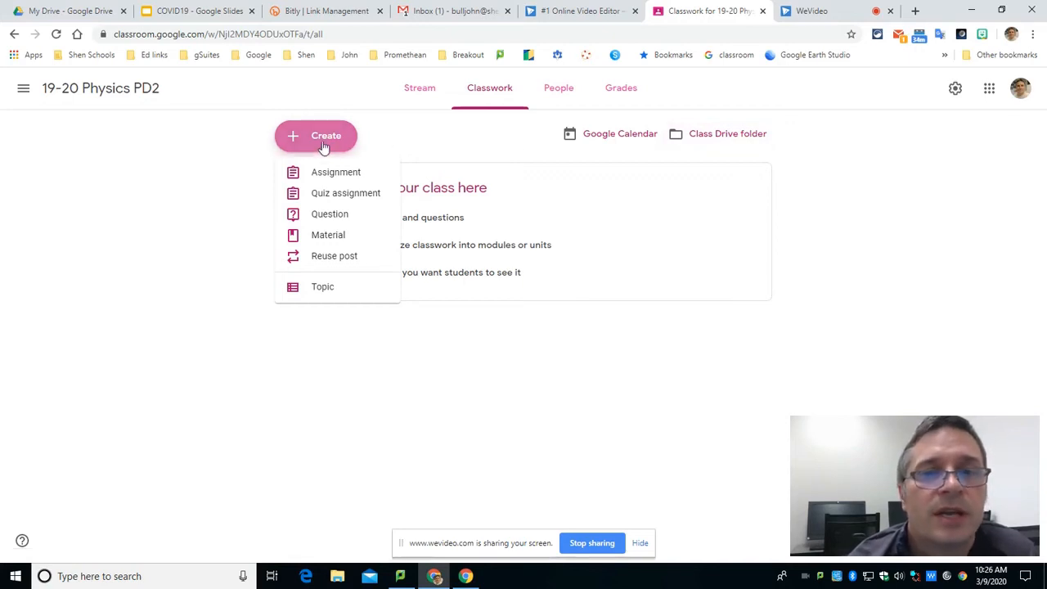
click(338, 173)
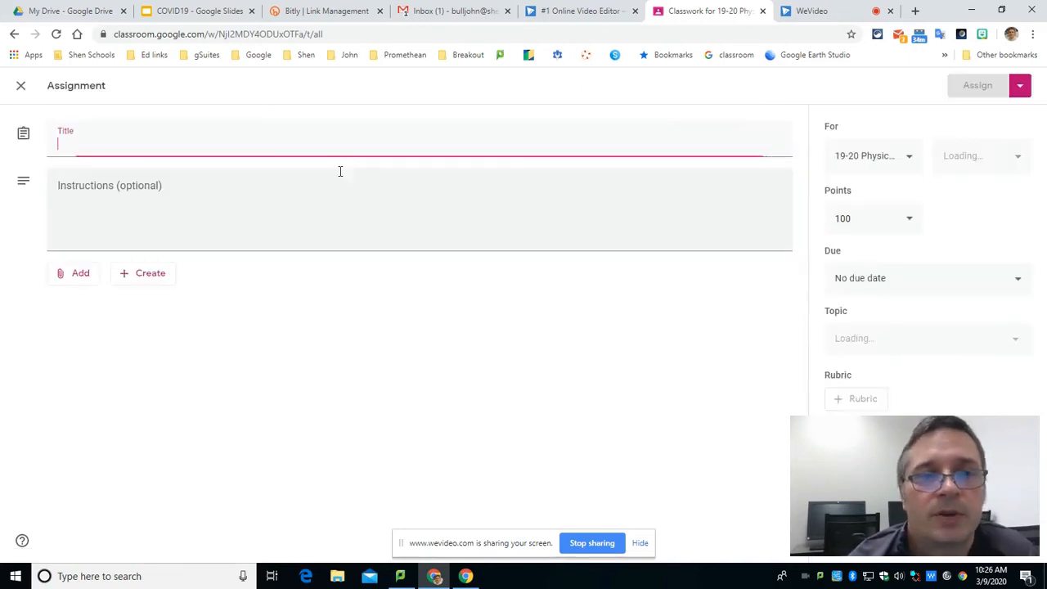
click(103, 146)
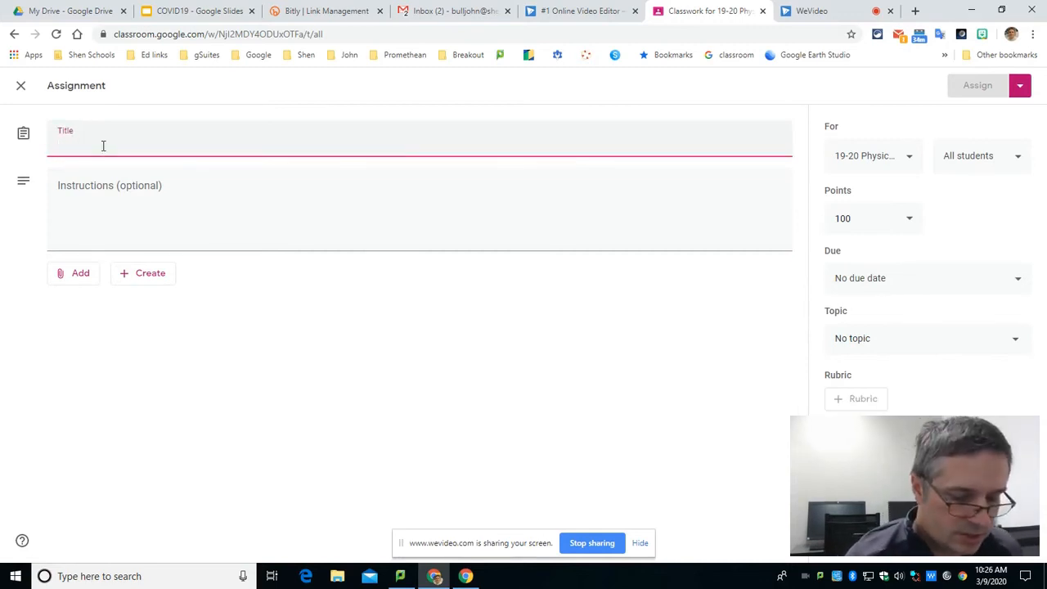
text(SAmple Remote)
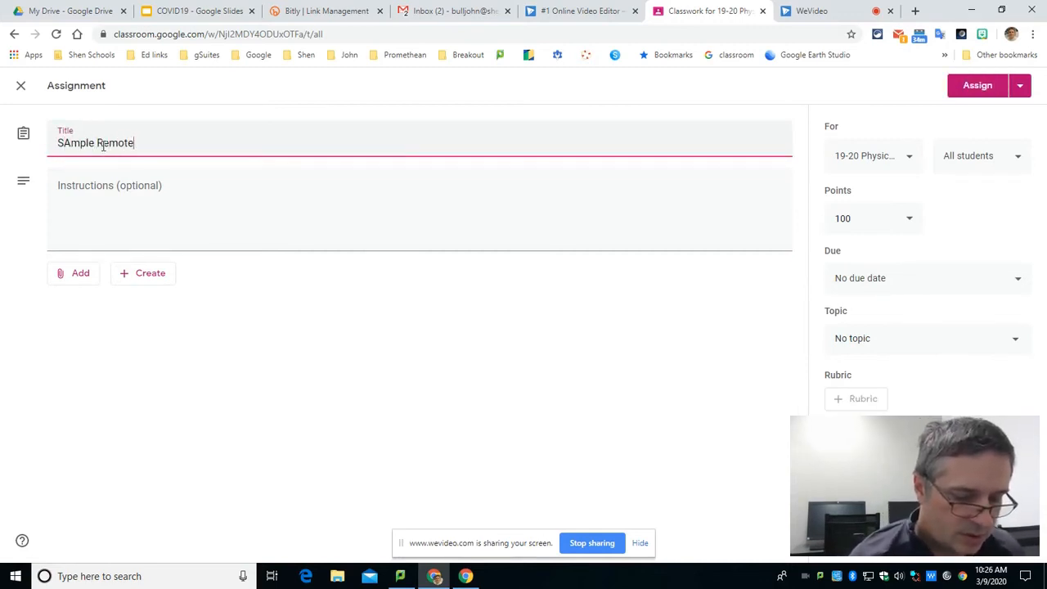
text( Class Assignment)
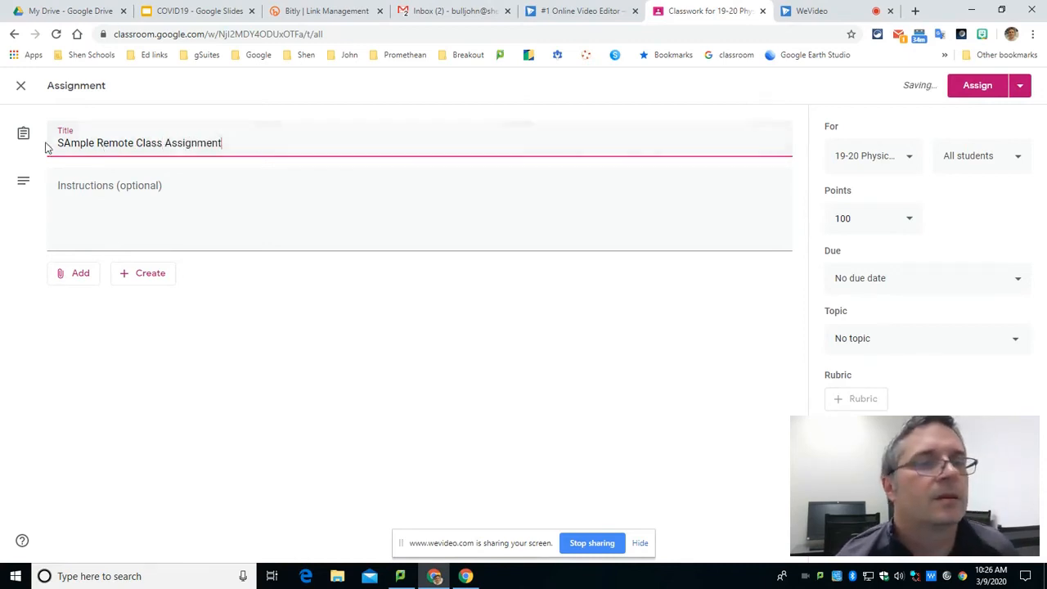
click(71, 144)
key(BackSpace)
text(a)
Enter the assignment instructions "Use complete sentences. Please read the rubric before submit work.".
click(70, 189)
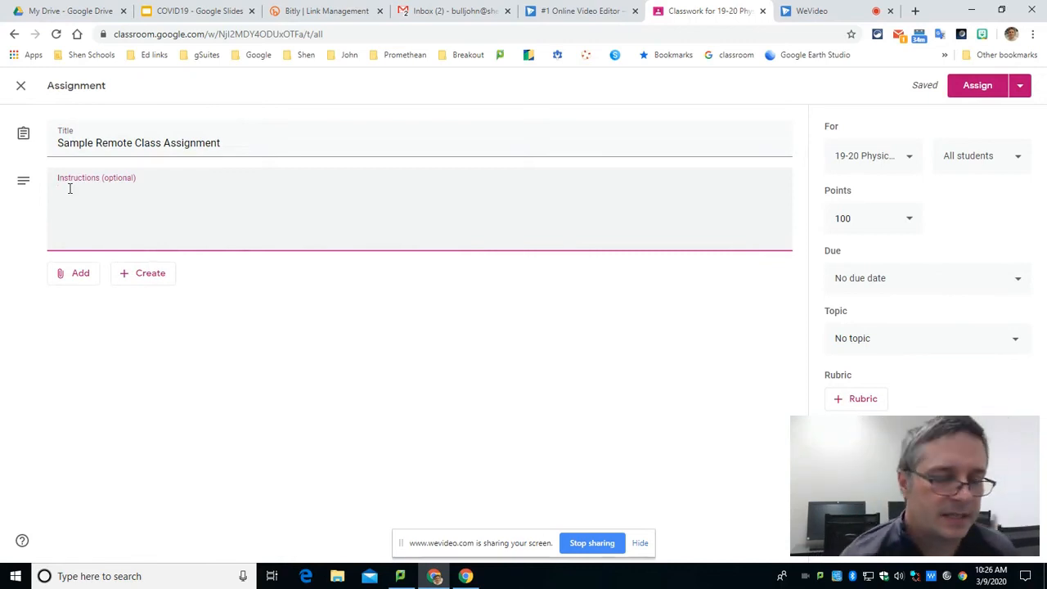
text(Use complete sente)
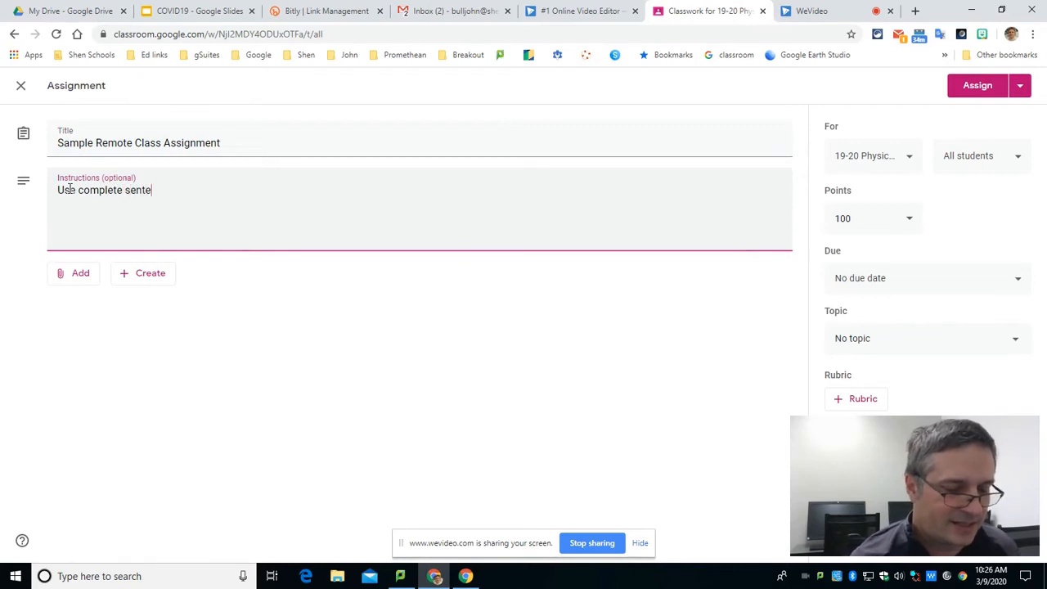
text(.)
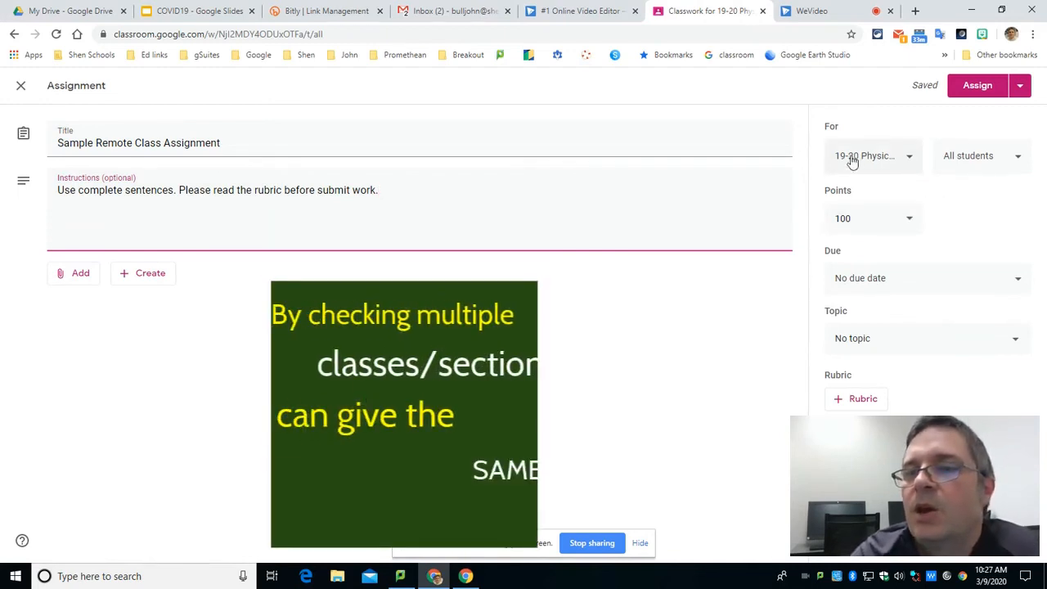
Try adding the Google Apps class as a second recipient, deselect it again, and check the student selection options.
click(887, 163)
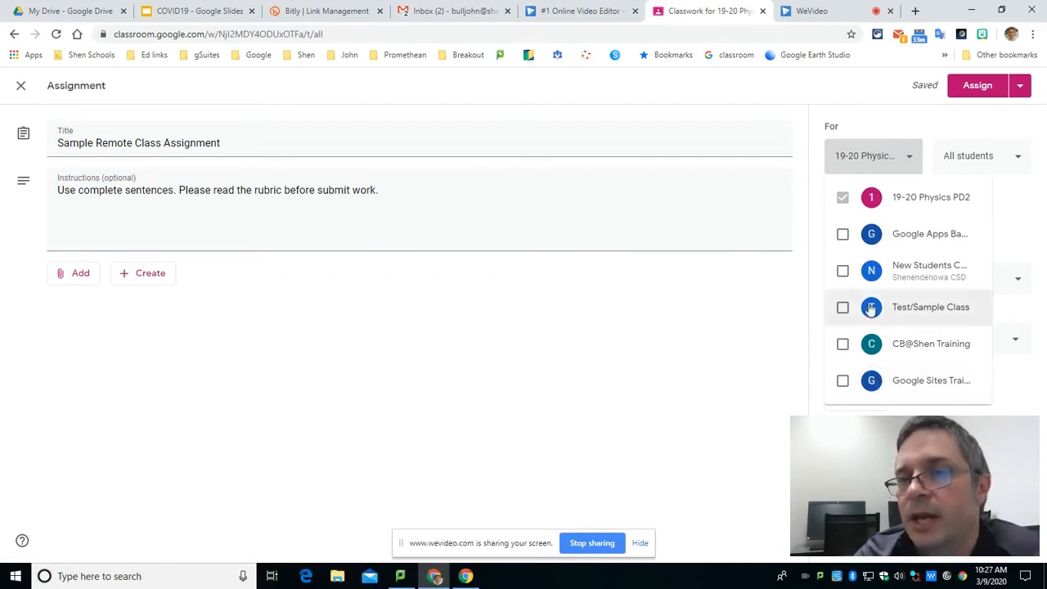
click(843, 238)
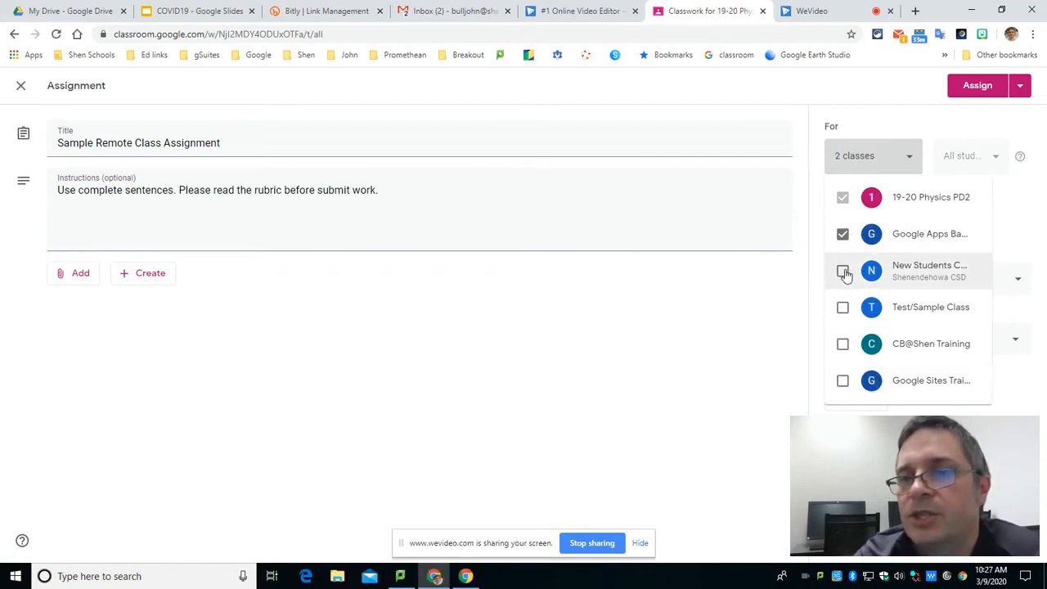
click(845, 239)
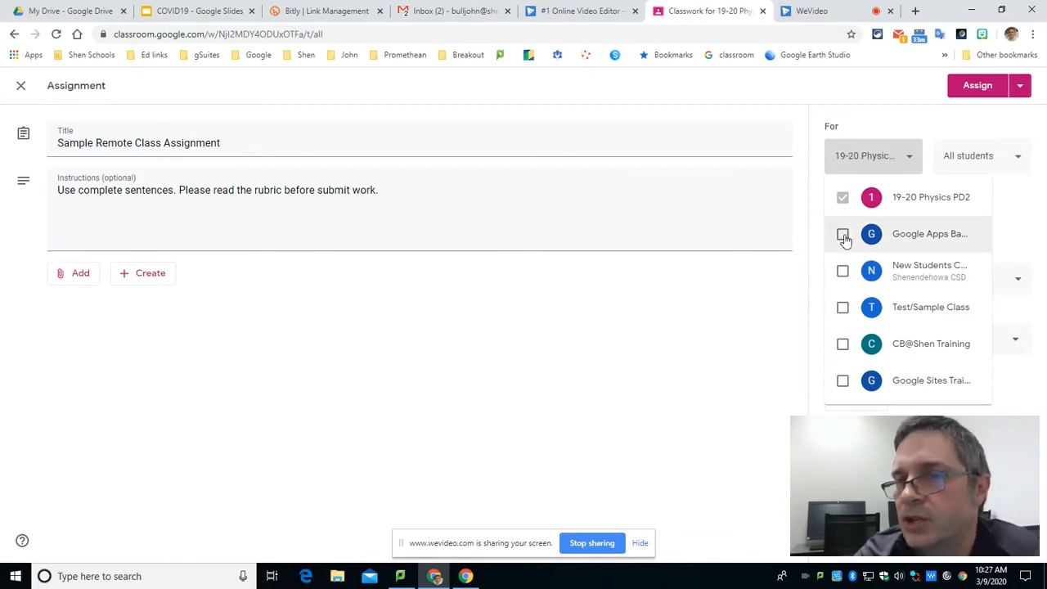
click(1013, 214)
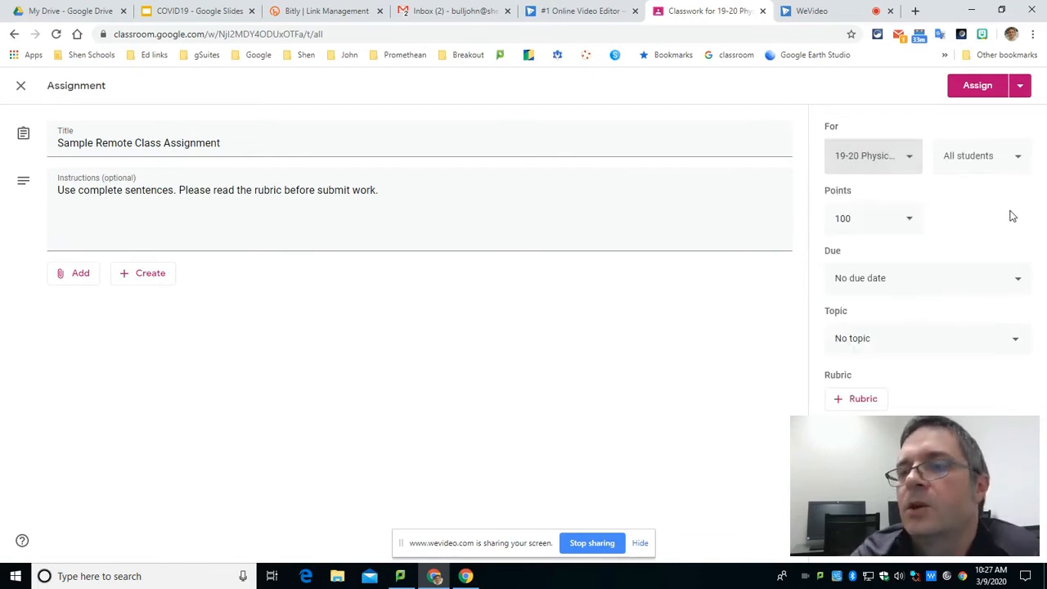
click(995, 170)
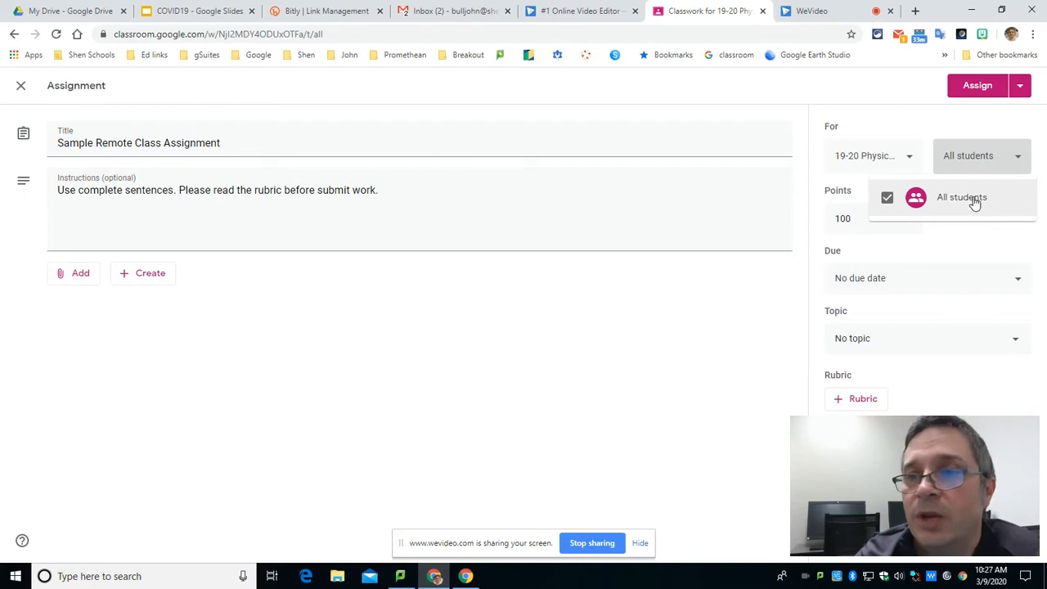
Set the assignment's points to 10.
click(861, 219)
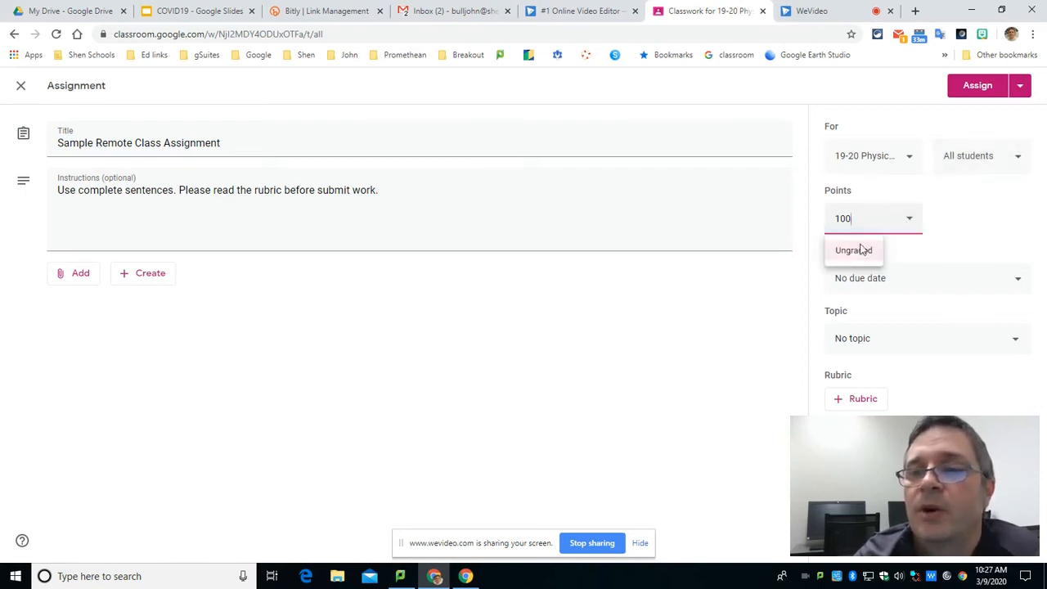
drag(859, 219, 823, 222)
text(10)
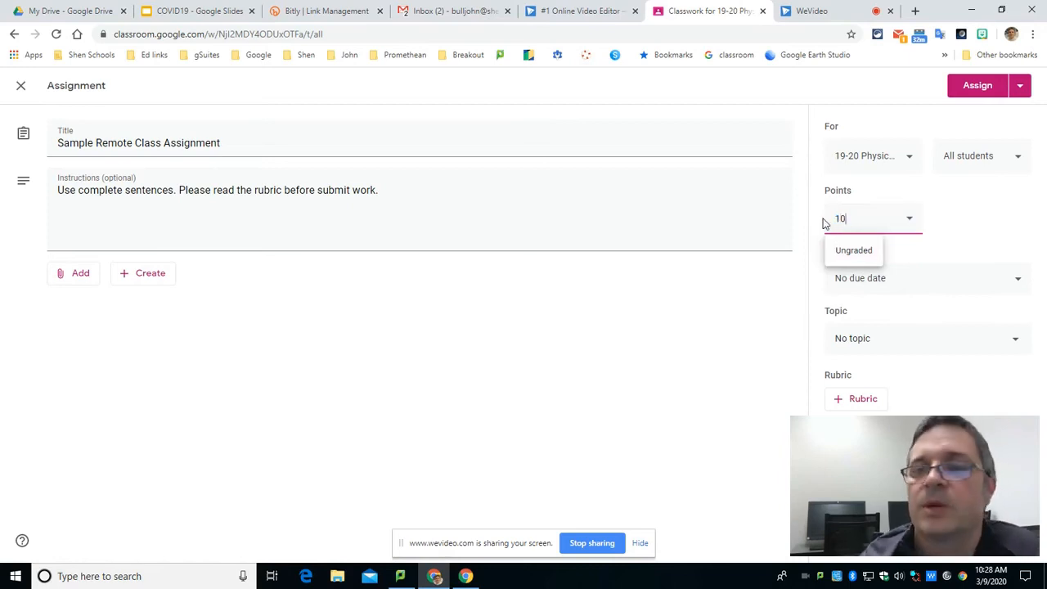
click(775, 304)
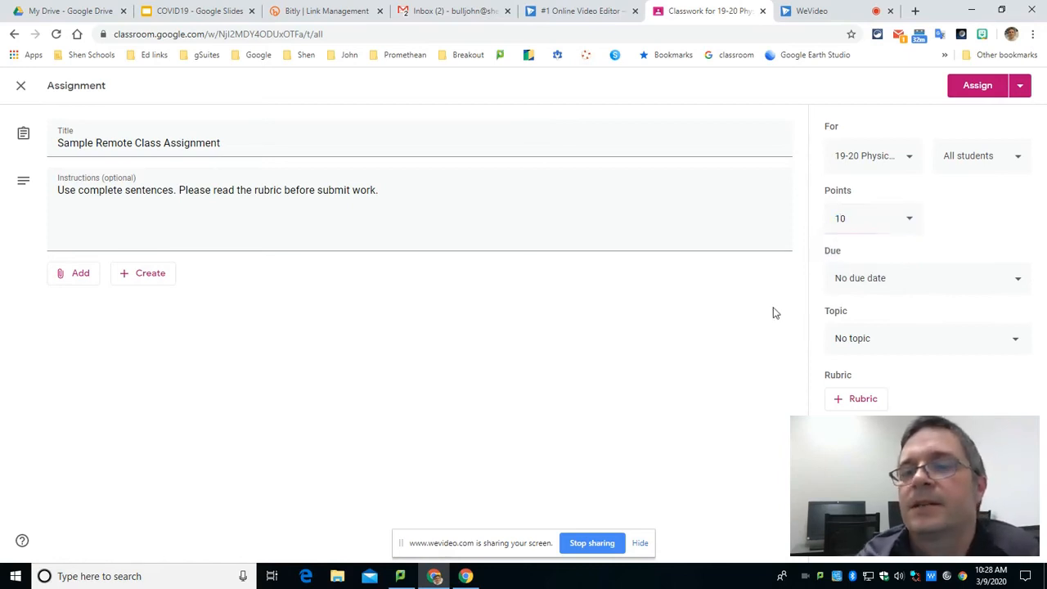
Set the assignment's due date to Mar 20, 2020, leaving the time blank.
click(906, 288)
click(919, 329)
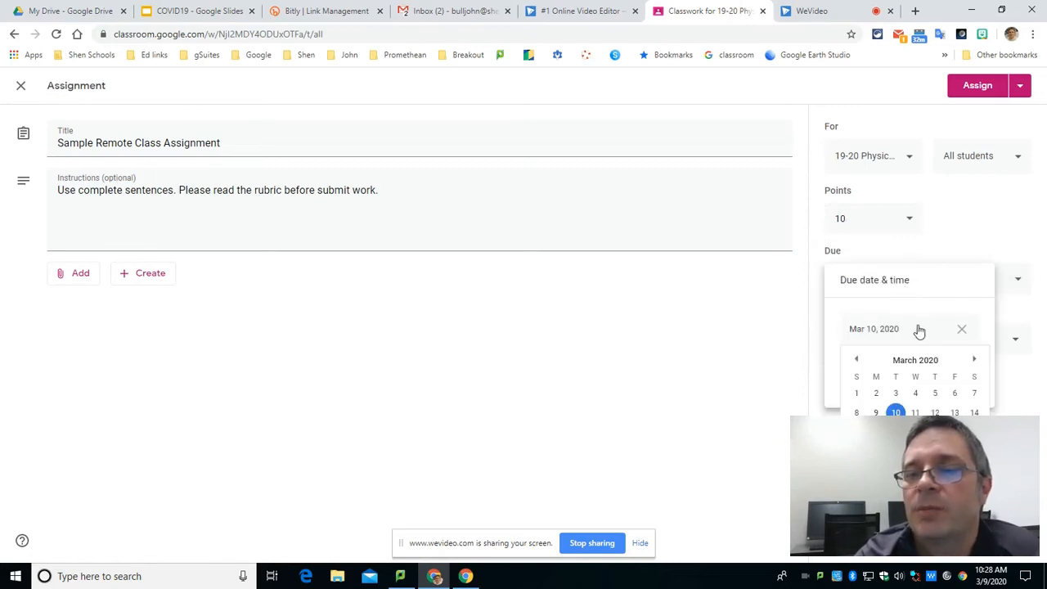
click(955, 432)
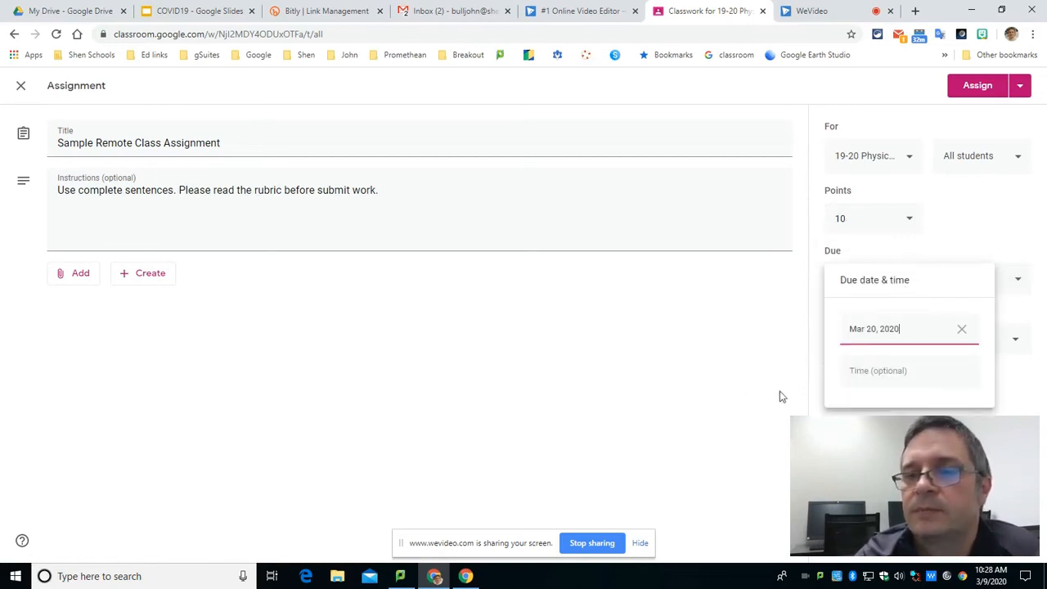
click(779, 392)
Create a new topic named "Chp 1" for the assignment.
click(897, 345)
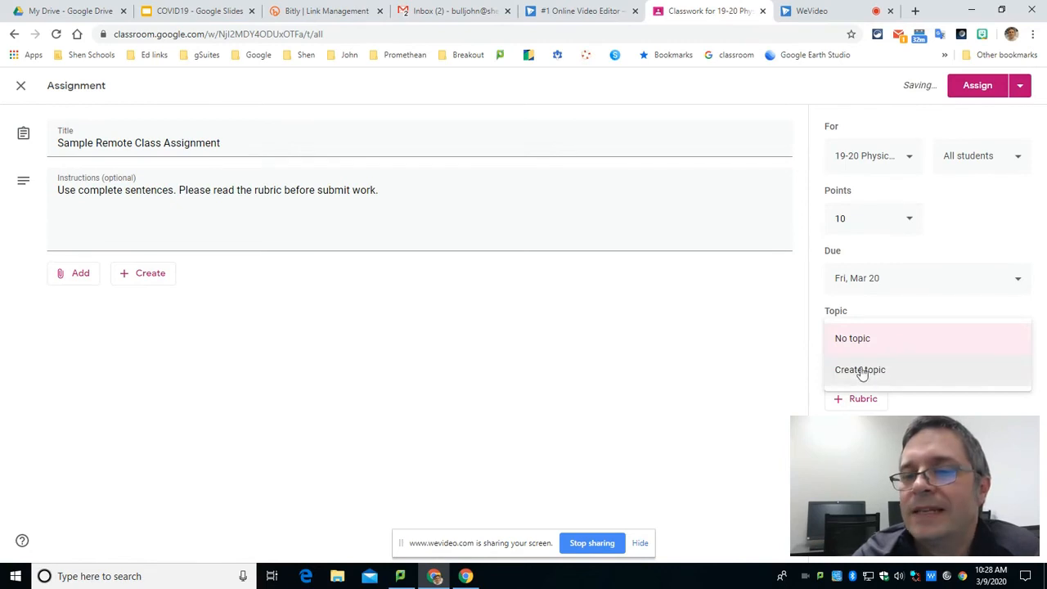
click(883, 371)
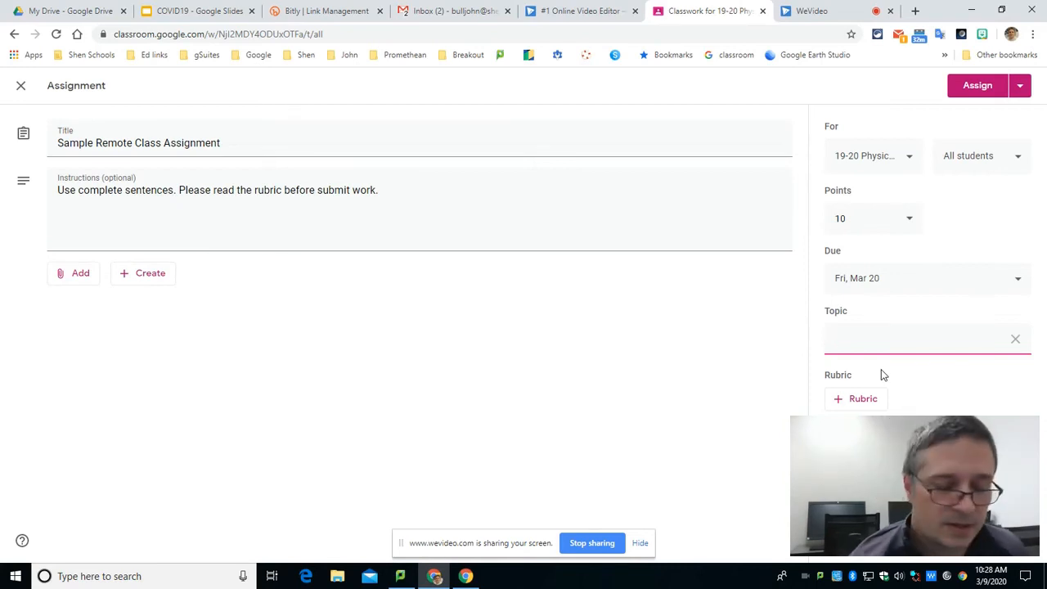
text(Chp 1)
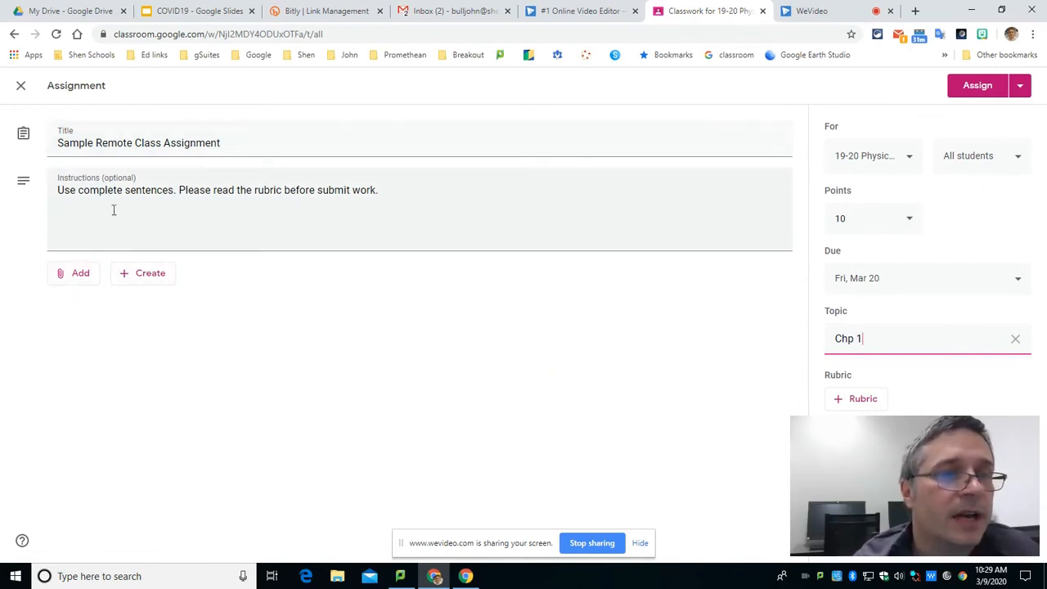
Attach the Kit Items document from the recent Google Drive files to the assignment.
click(82, 278)
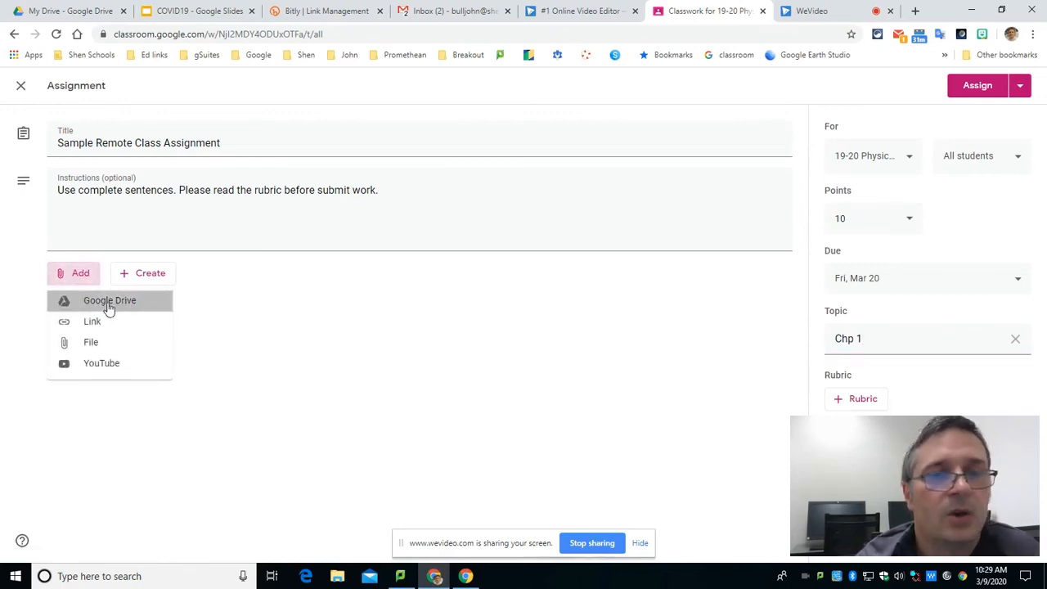
click(109, 303)
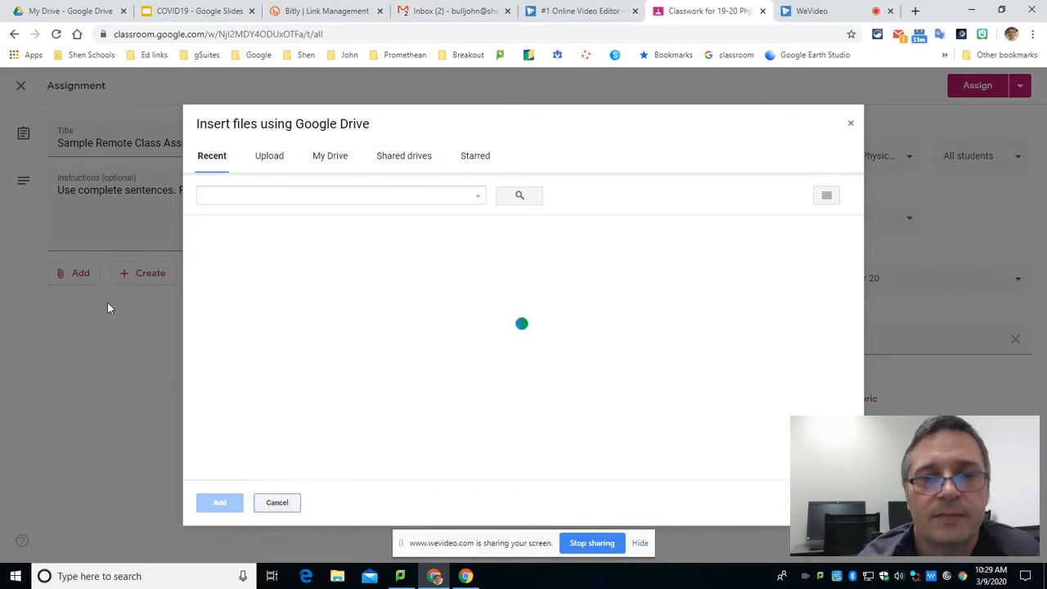
scroll(543, 344, down, 2)
scroll(543, 344, down, 3)
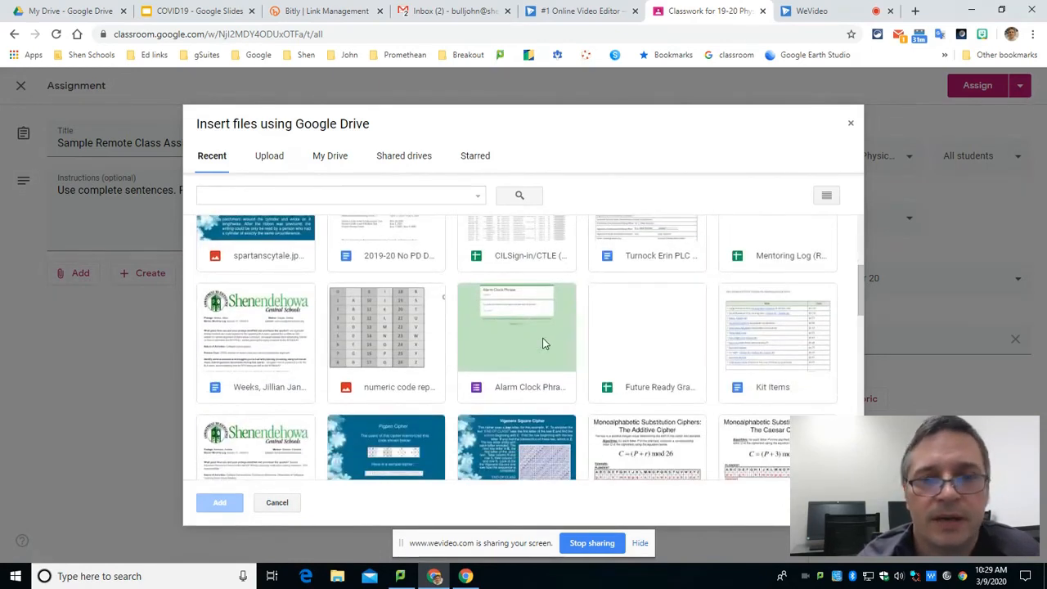
scroll(515, 347, up, 2)
scroll(424, 376, down, 3)
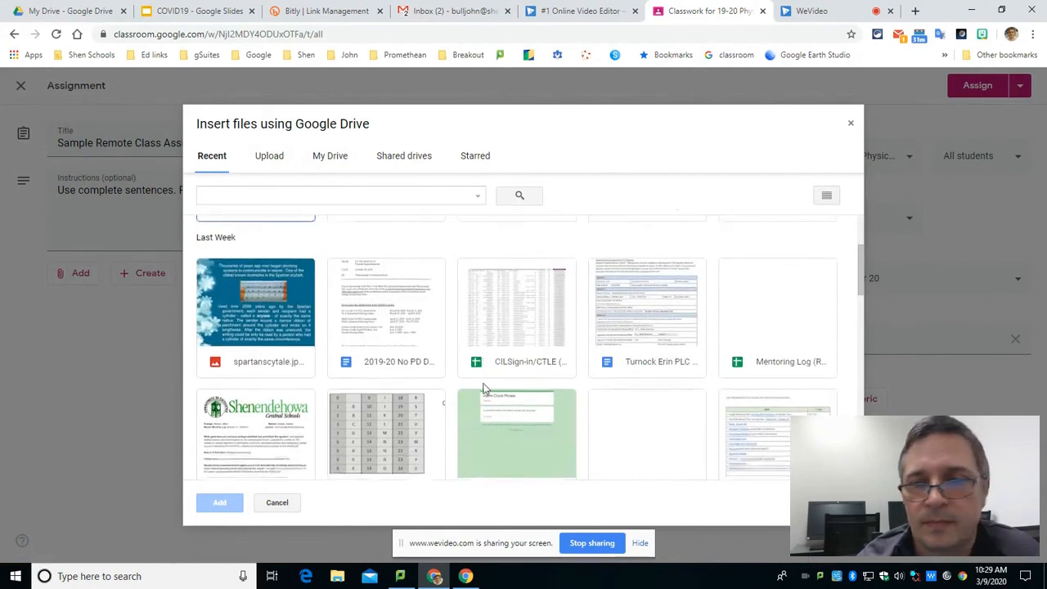
click(761, 326)
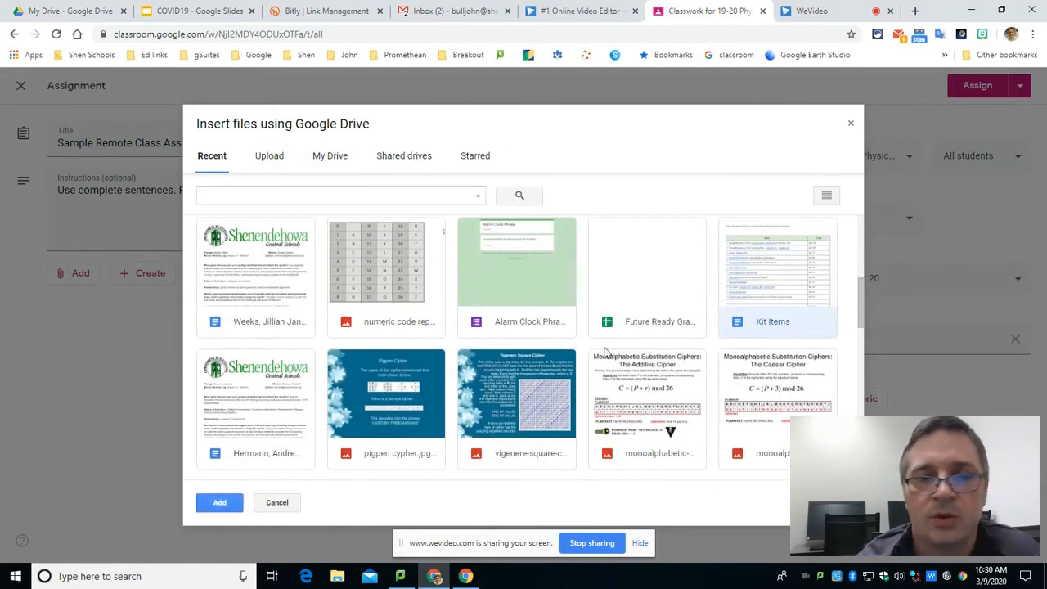
click(219, 502)
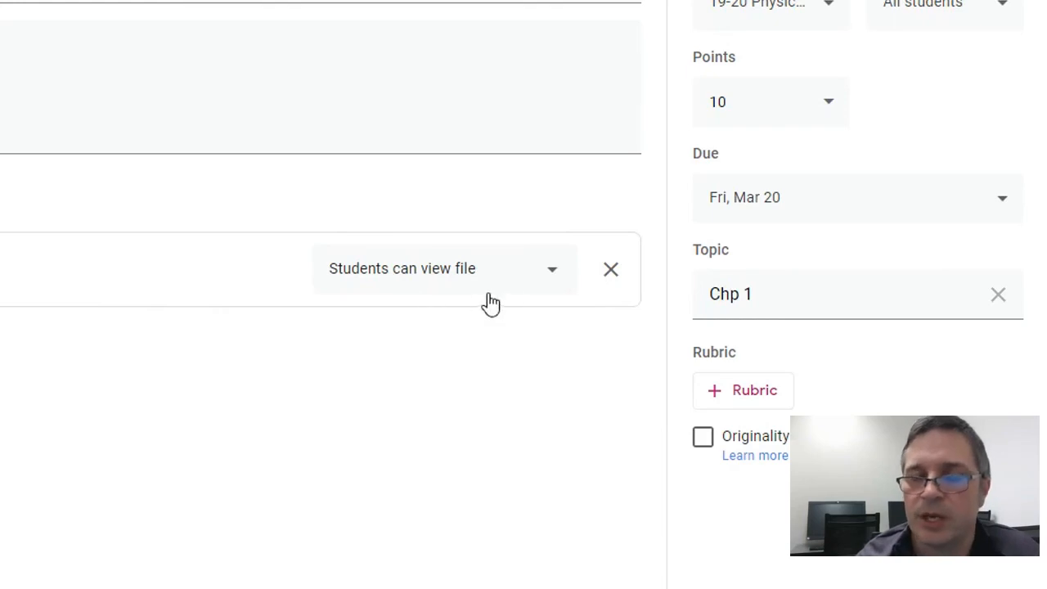
Set the attached Kit Items document to make a copy for each student and post the assignment to the class immediately.
click(555, 281)
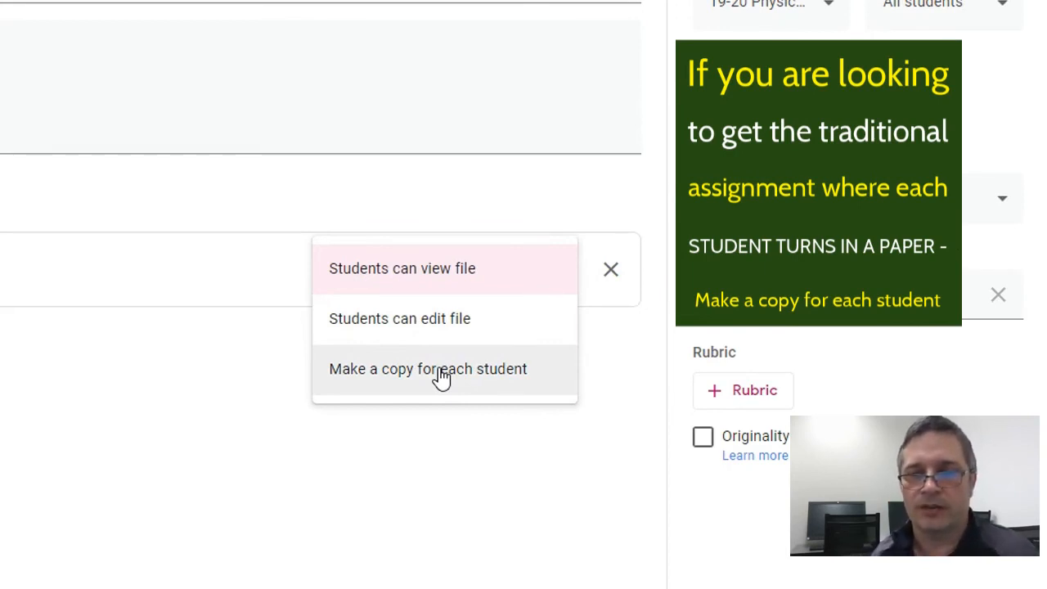
click(440, 372)
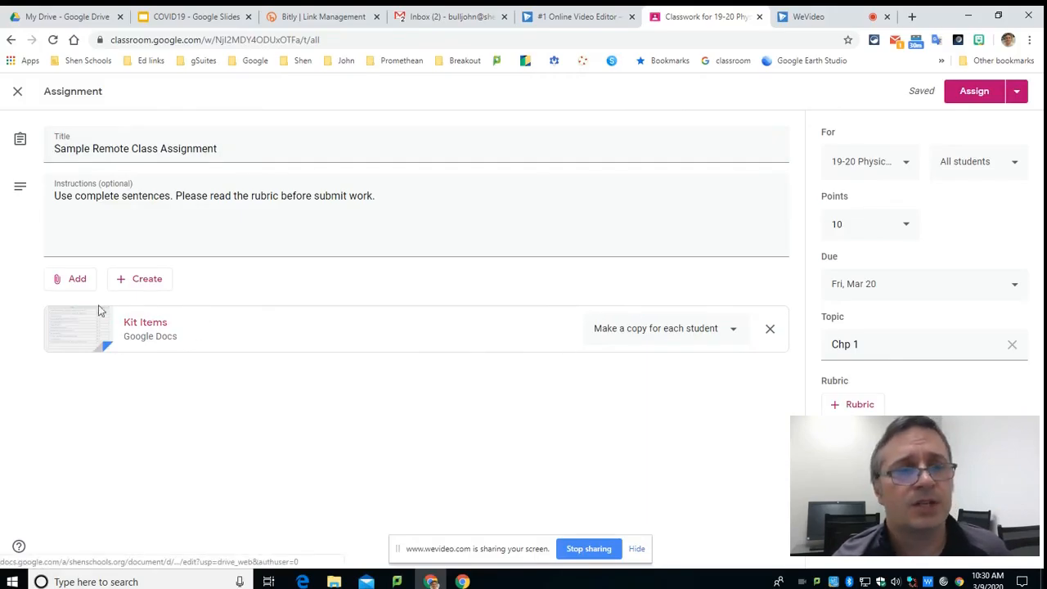
click(72, 281)
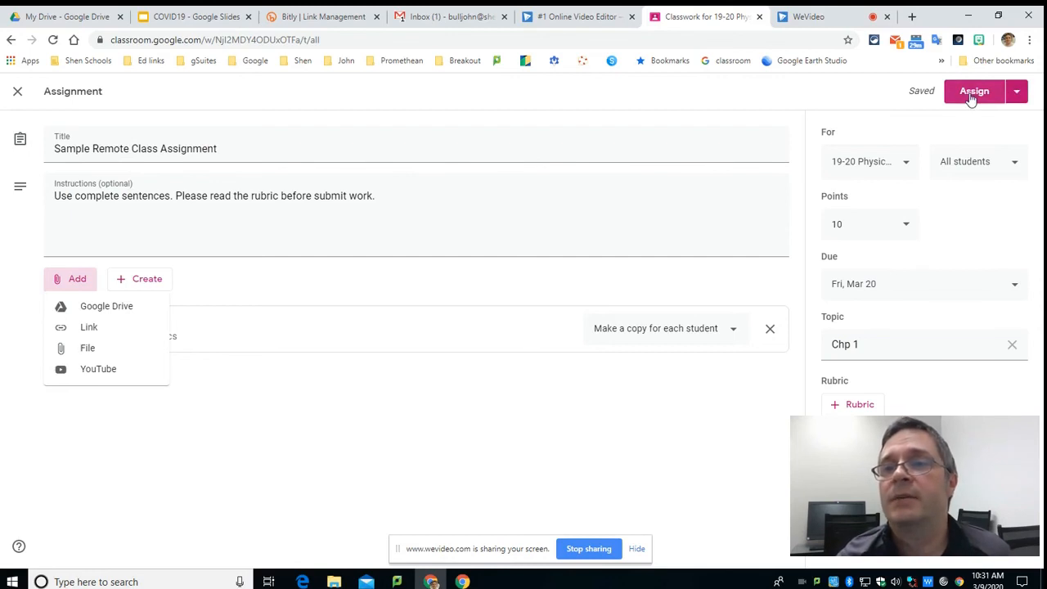
click(1017, 93)
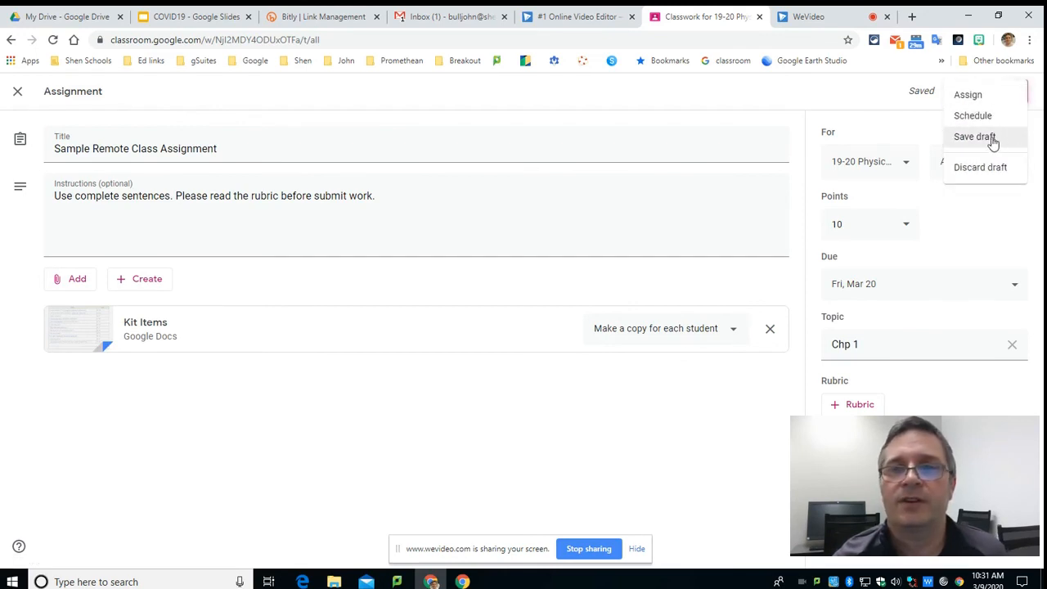
click(972, 94)
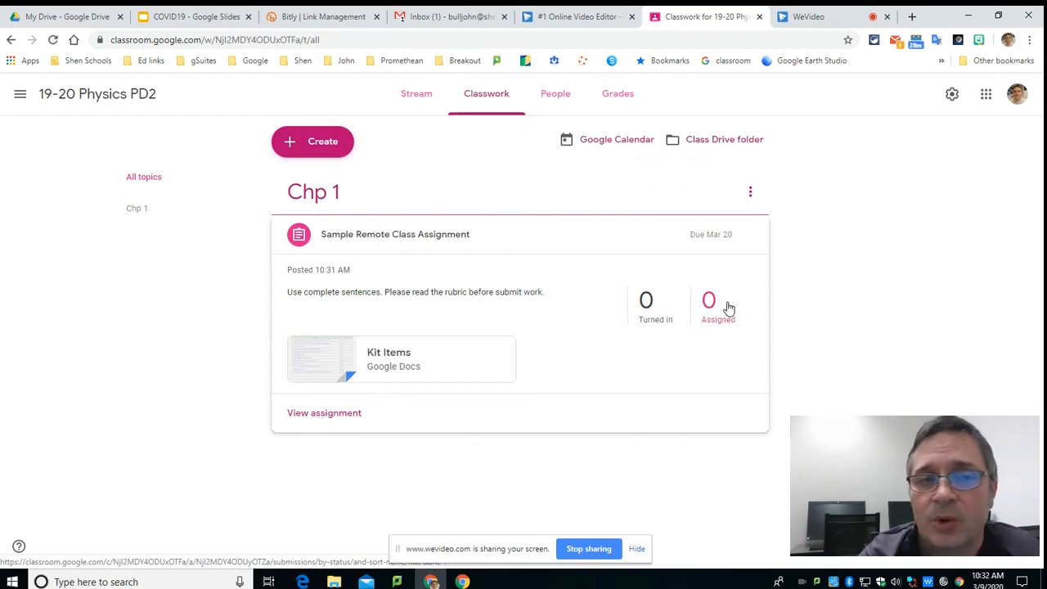
View the posted Sample Remote Class Assignment's student work and instructions, and return to the overview of all classes.
click(337, 415)
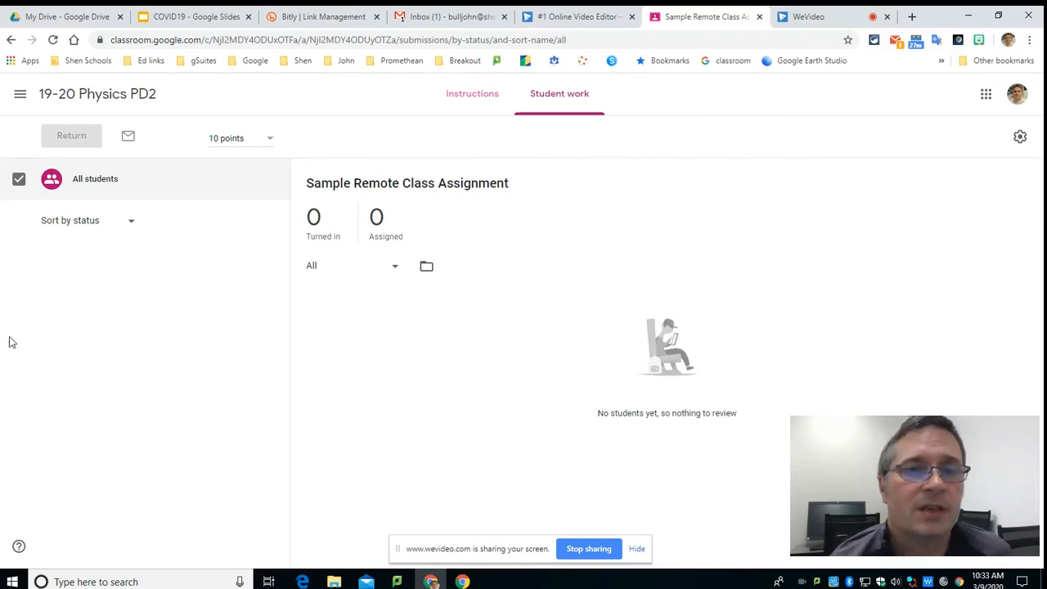
click(463, 102)
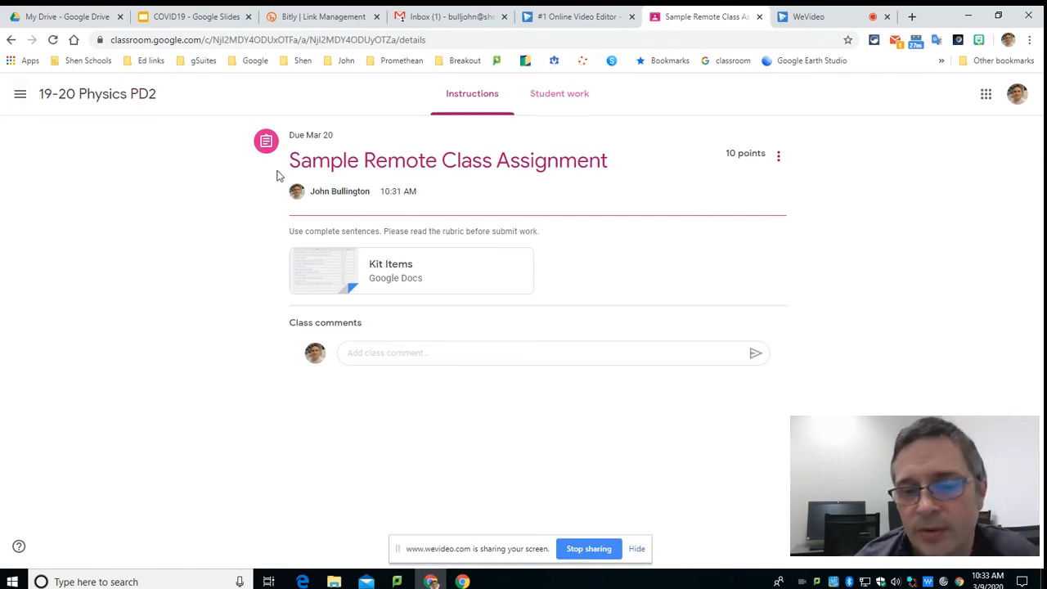
click(20, 95)
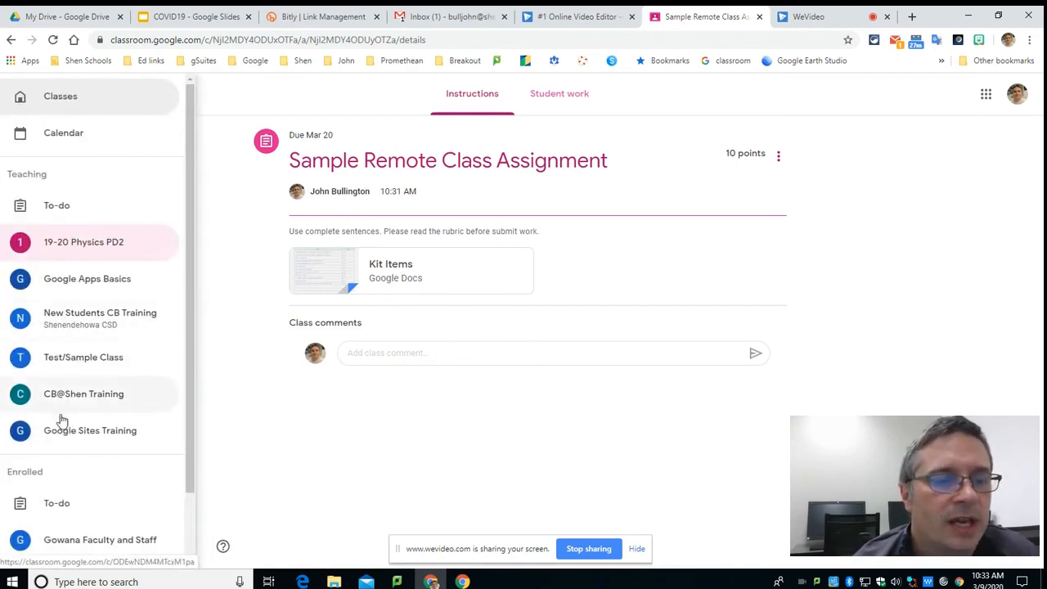
click(64, 102)
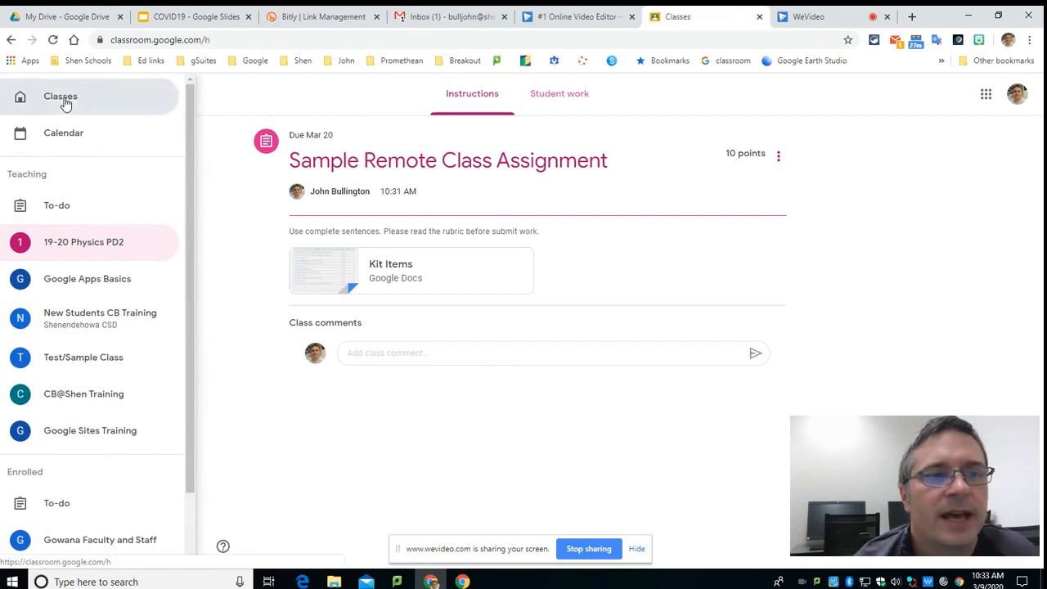